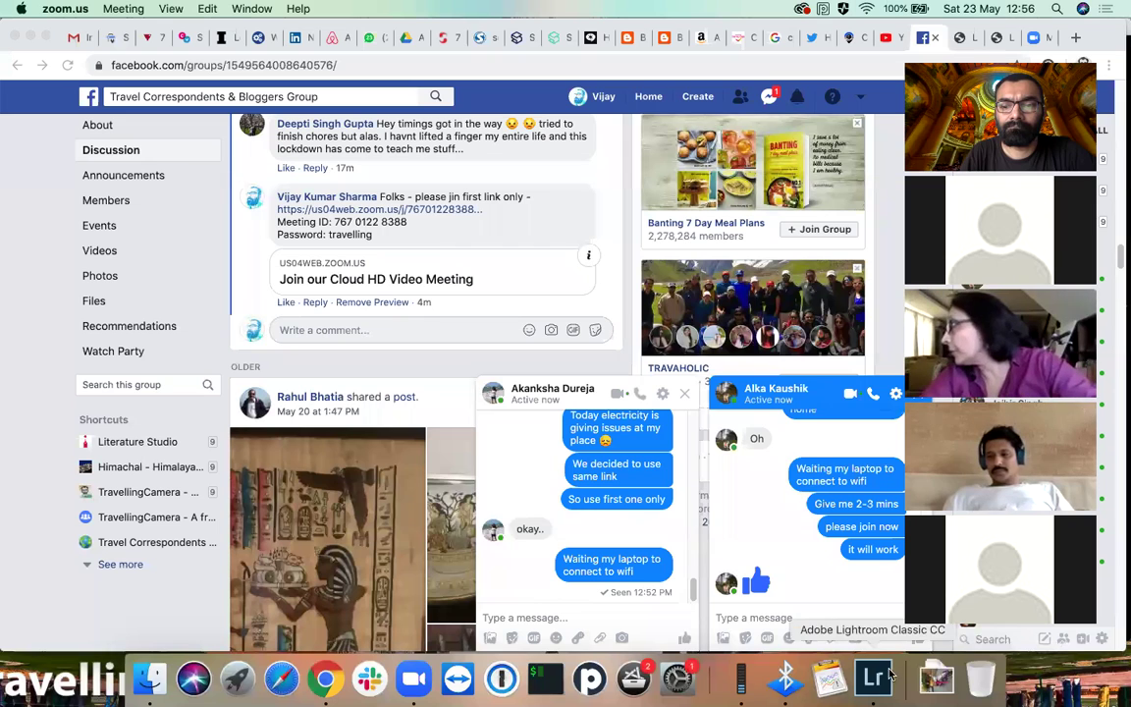
Switch to Lightroom Classic and open the selected hummingbird photo in the Develop module.
{"action": "left_click", "coordinate": [877, 678]}
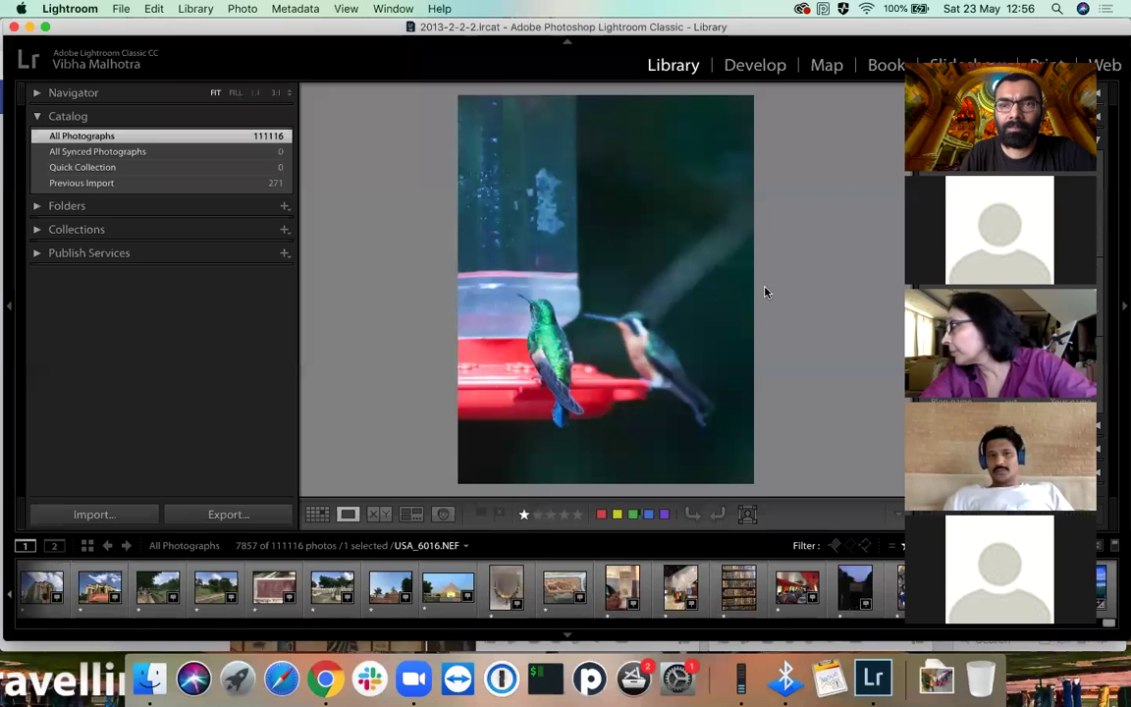
{"action": "left_click", "coordinate": [946, 57]}
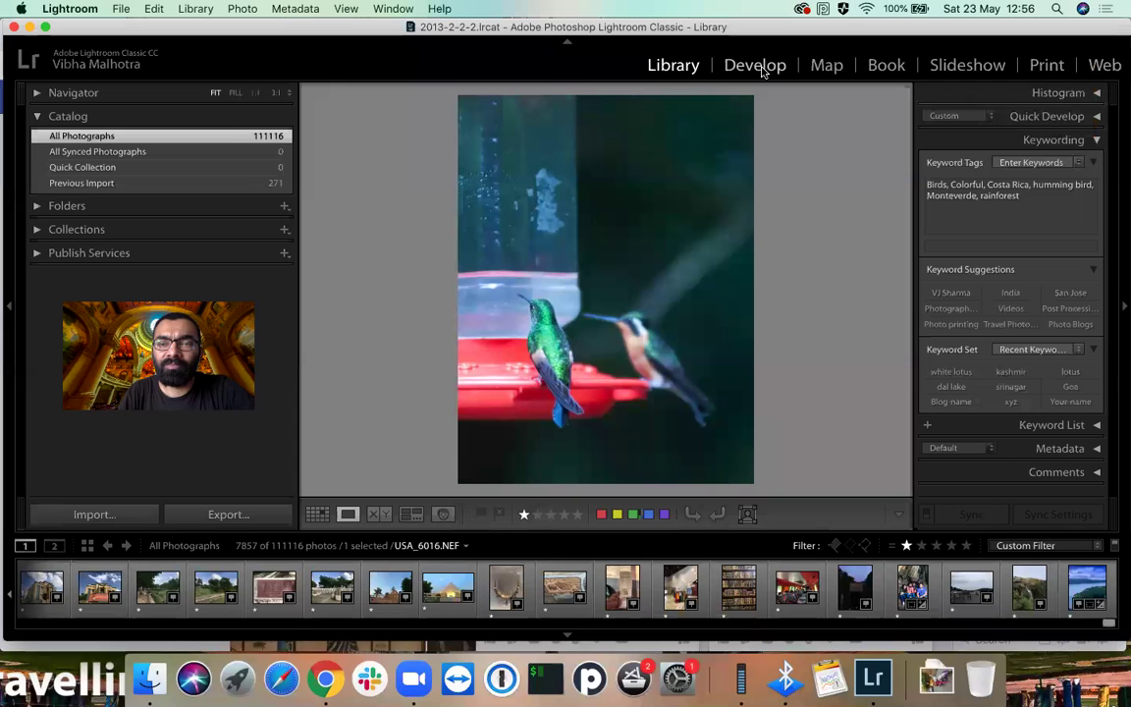
{"action": "key", "text": "d"}
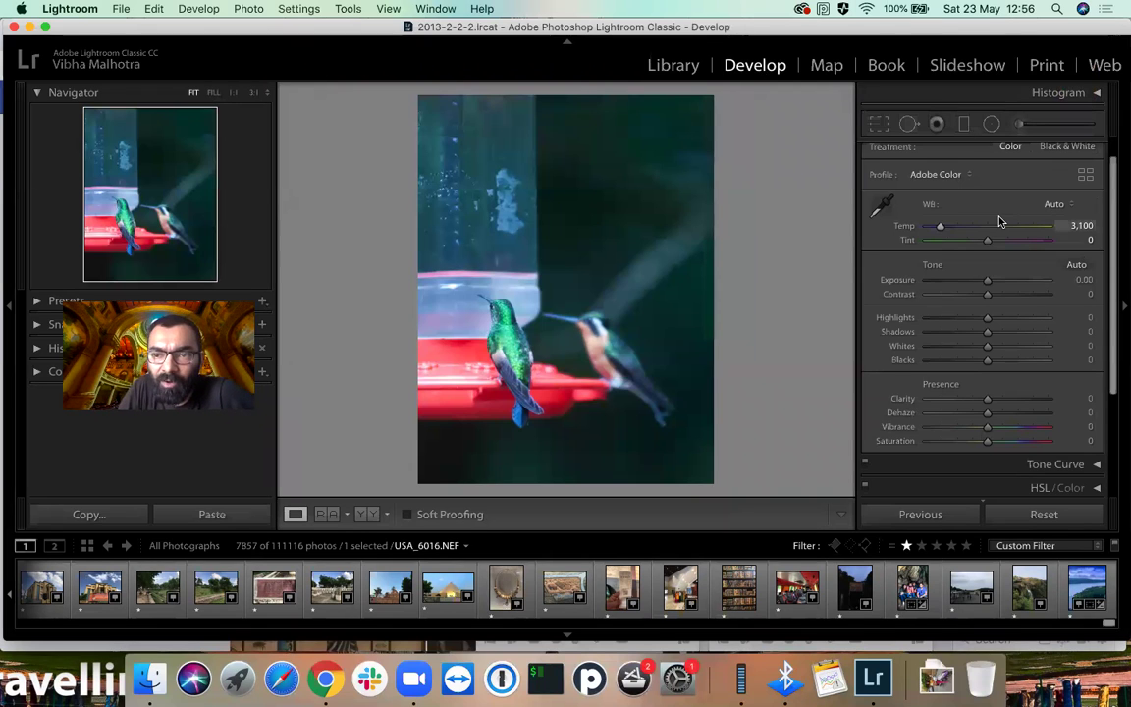
Try cooler and warmer colour temperatures of about 2,660 and 5,350 on the photo and restore the Auto white balance.
{"action": "scroll", "coordinate": [1000, 222], "scroll_direction": "up", "scroll_amount": 1}
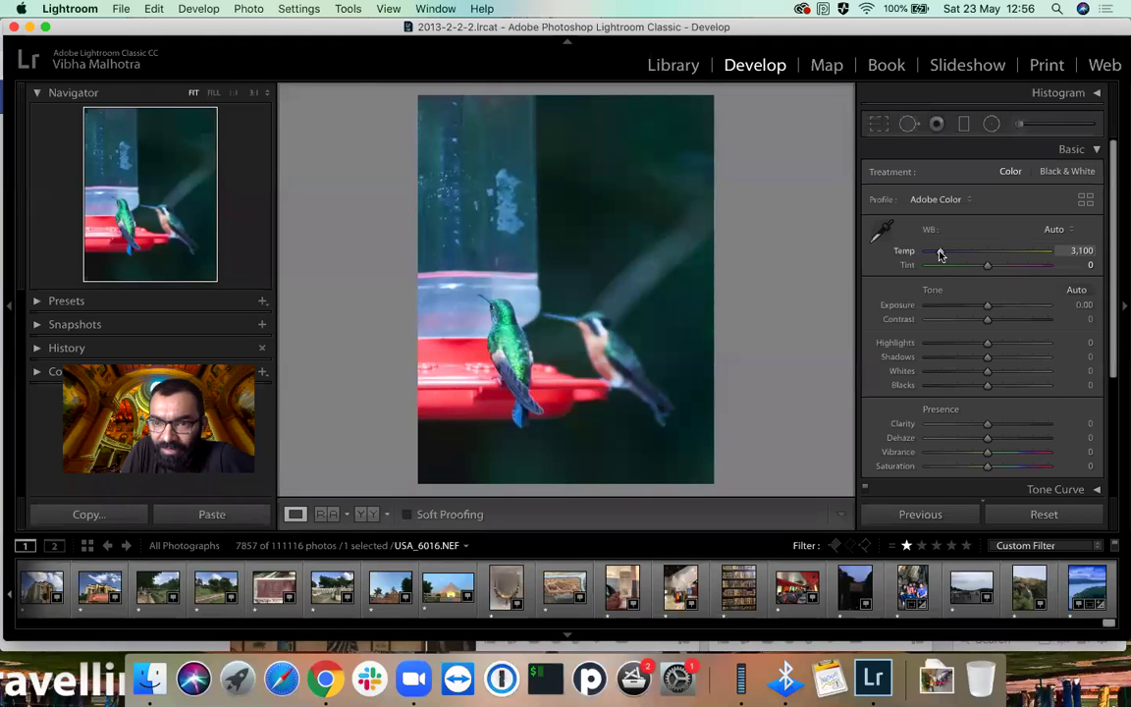
{"action": "left_click_drag", "start_coordinate": [939, 255], "coordinate": [936, 254]}
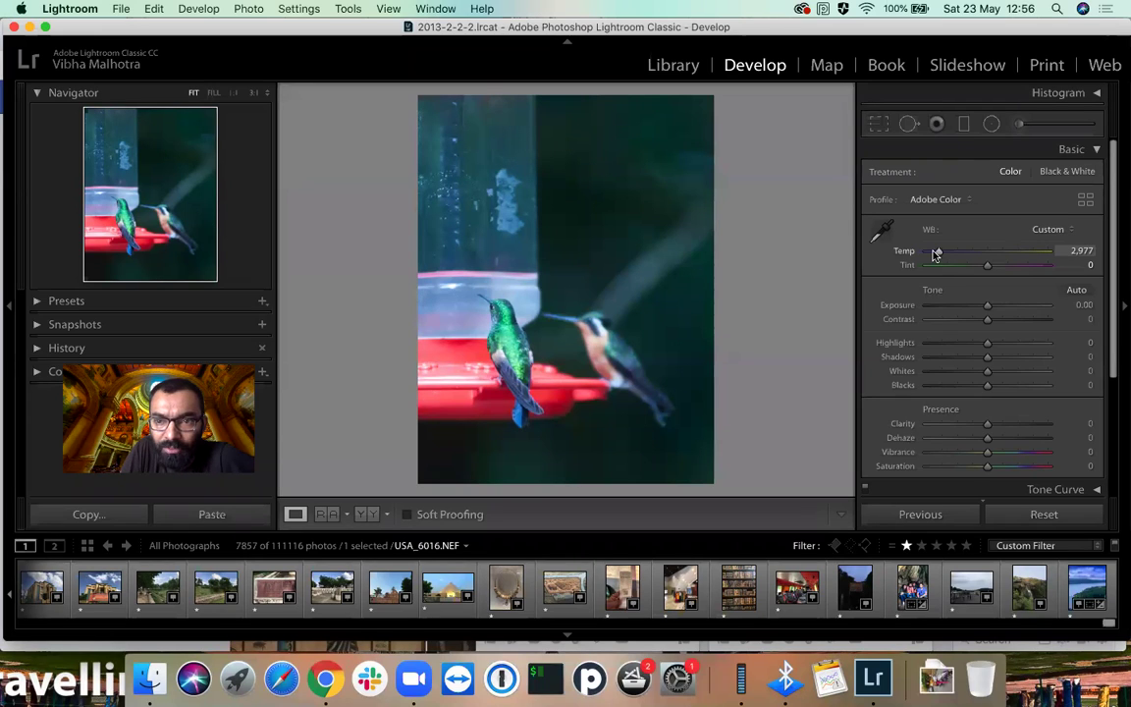
{"action": "left_click_drag", "start_coordinate": [936, 254], "coordinate": [932, 254]}
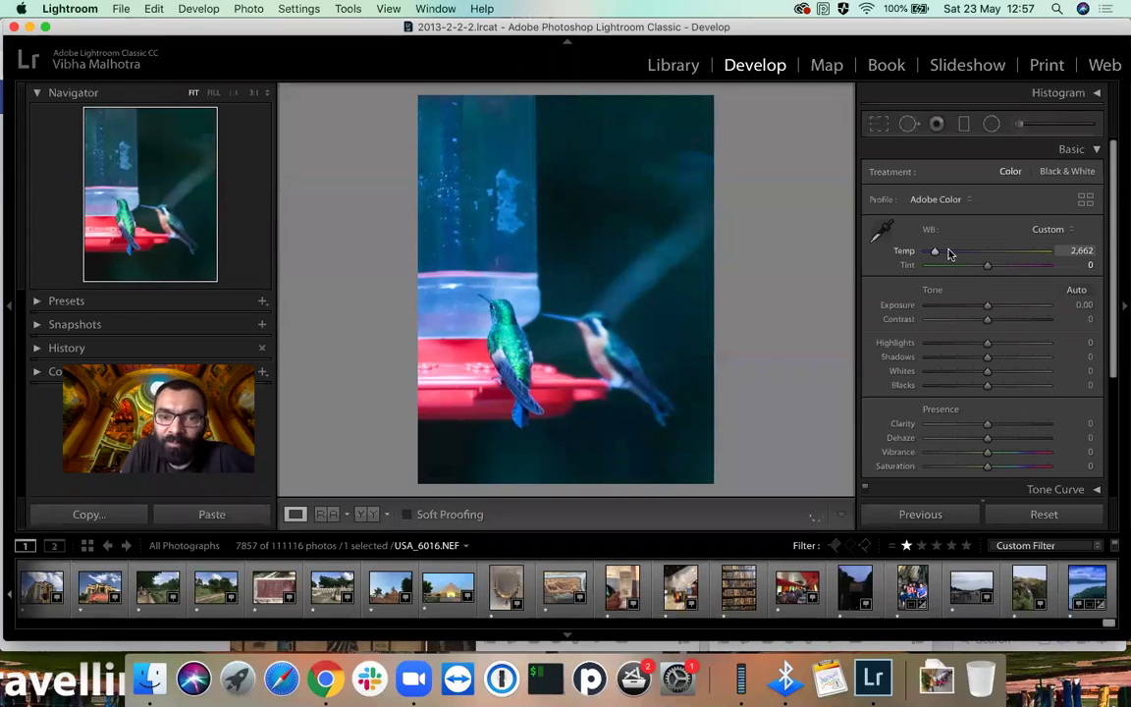
{"action": "left_click_drag", "start_coordinate": [949, 254], "coordinate": [968, 254]}
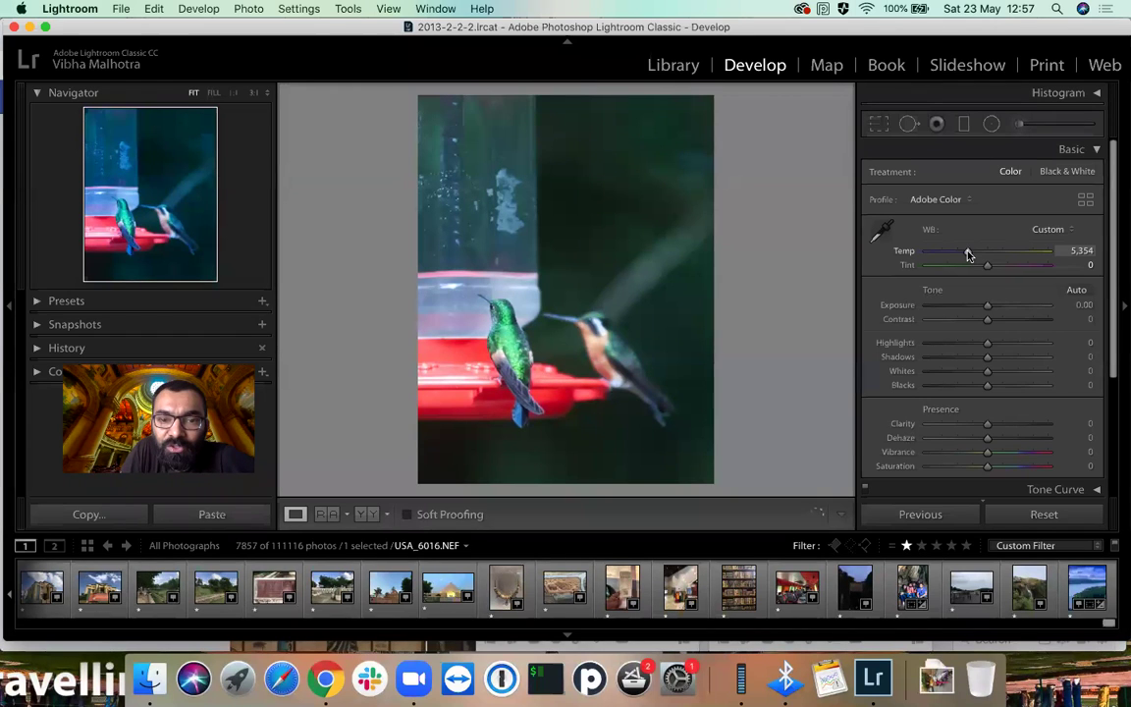
{"action": "key", "text": "super+shift+u"}
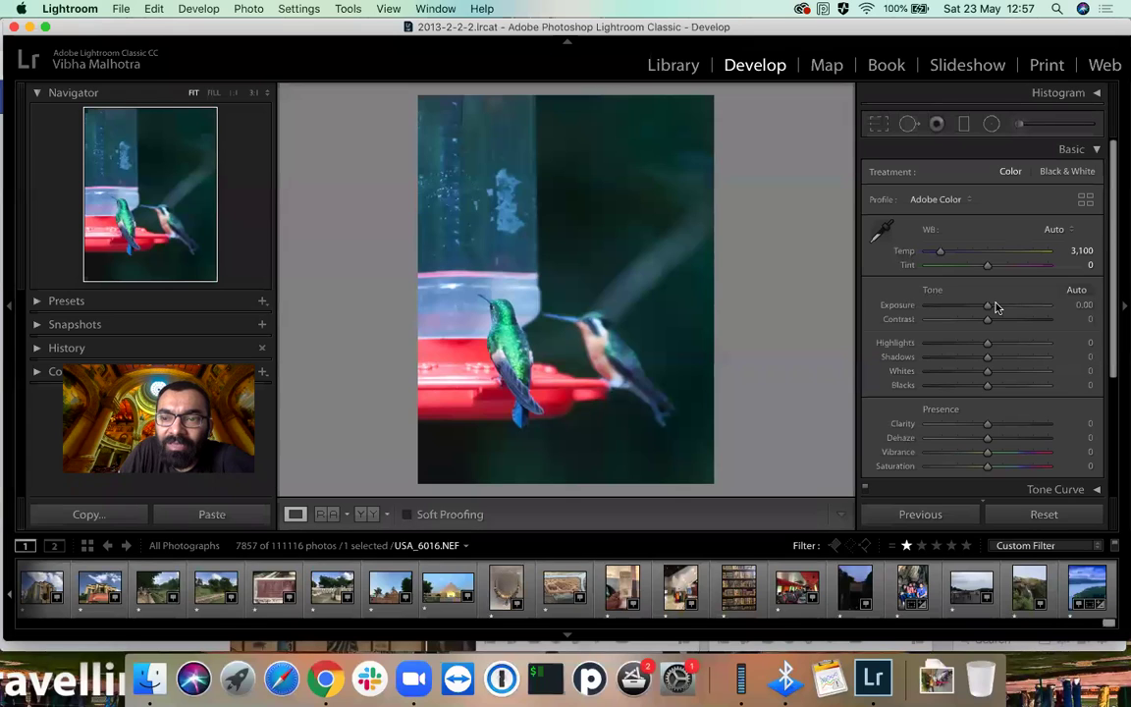
Compare brighter and darker exposures on the hummingbird photo and set the exposure to −0.60.
{"action": "left_click_drag", "start_coordinate": [993, 306], "coordinate": [999, 307]}
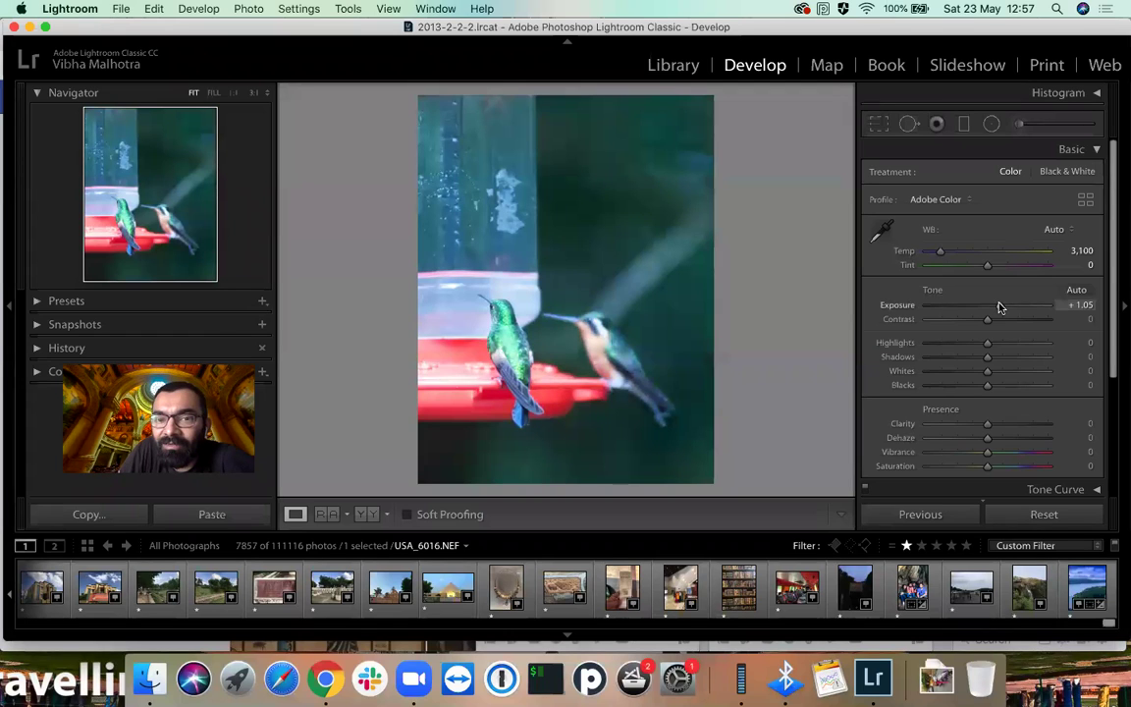
{"action": "left_click_drag", "start_coordinate": [1000, 307], "coordinate": [972, 310]}
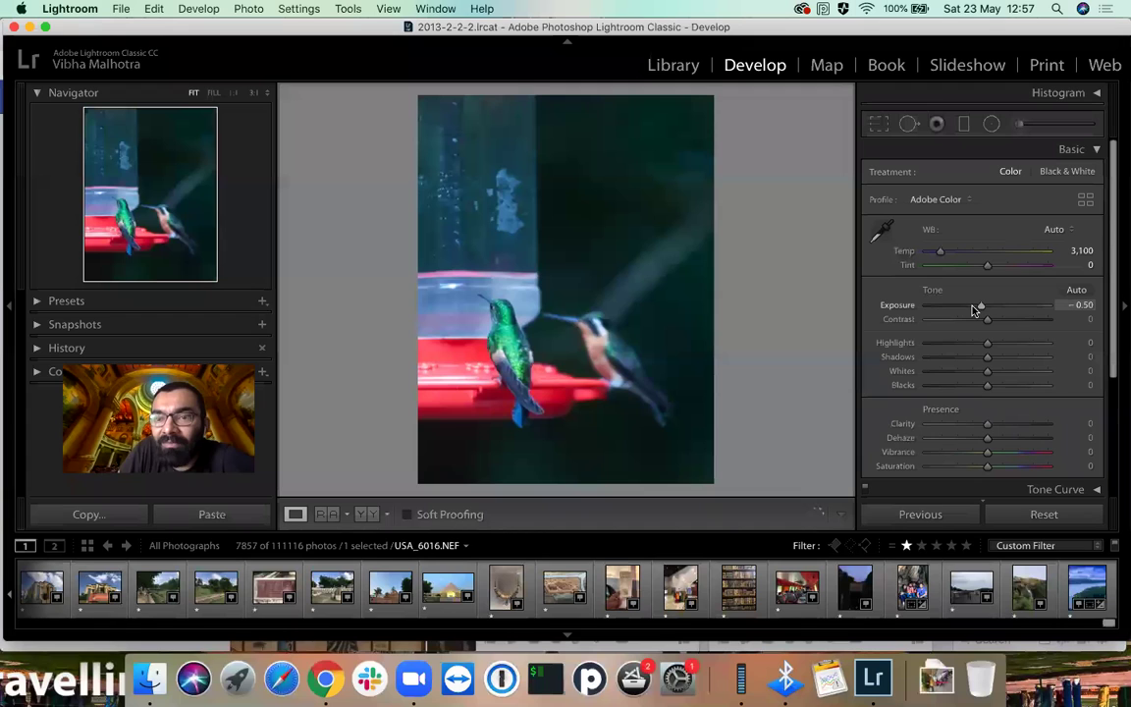
{"action": "left_click_drag", "start_coordinate": [979, 310], "coordinate": [977, 311]}
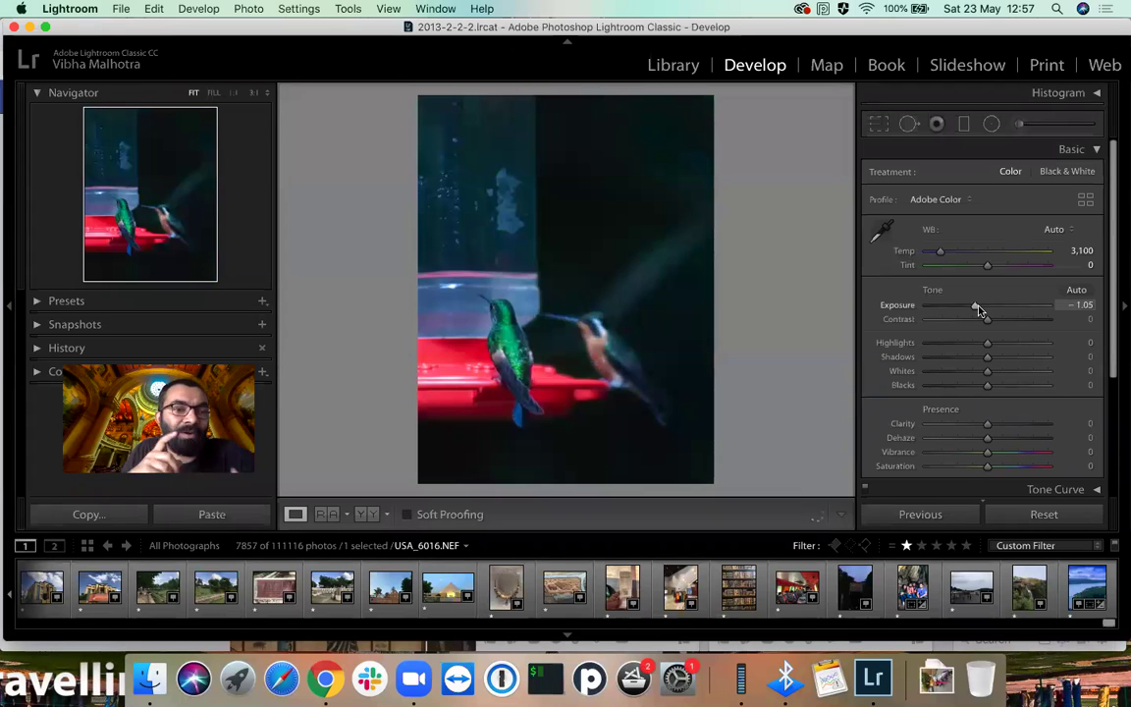
{"action": "left_click_drag", "start_coordinate": [978, 308], "coordinate": [982, 310]}
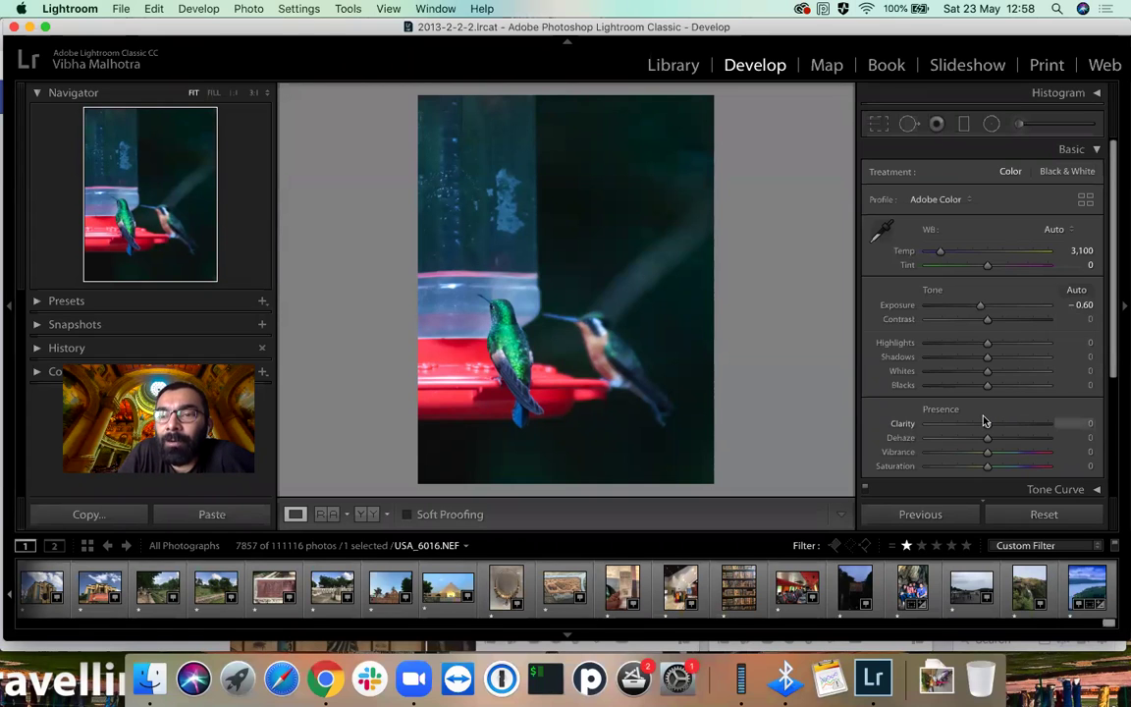
Try strong positive and negative contrast, about +67 and −74, and reset the contrast to 0.
{"action": "left_click", "coordinate": [1031, 319]}
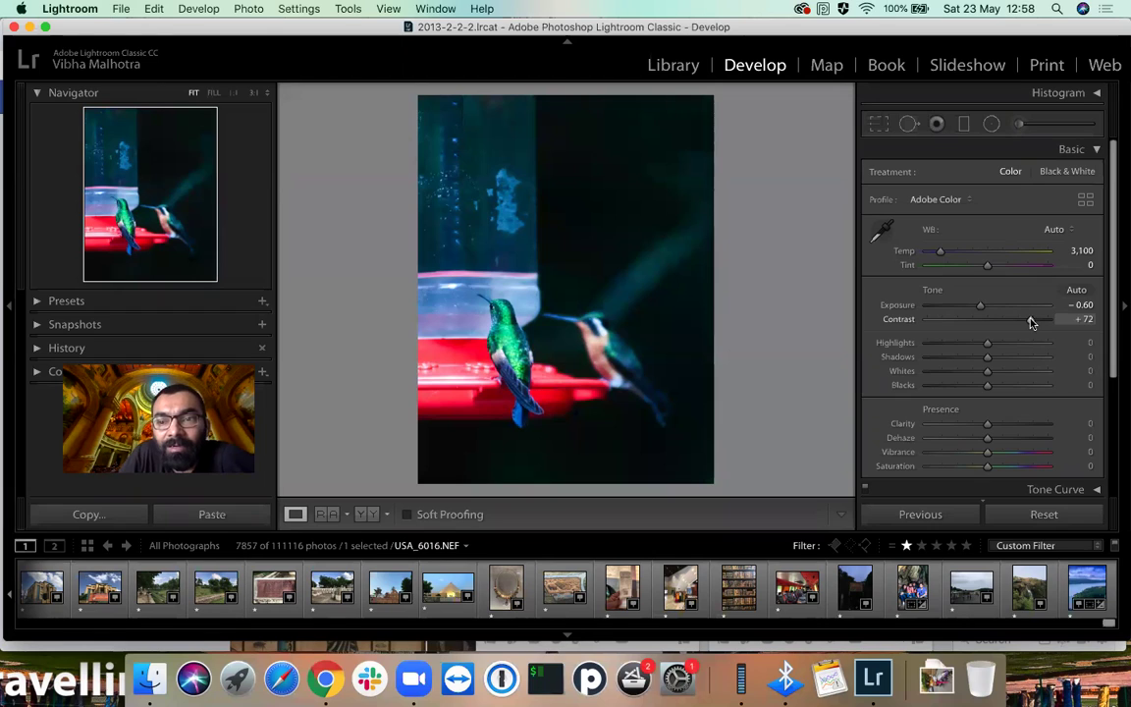
{"action": "left_click_drag", "start_coordinate": [1031, 319], "coordinate": [1027, 319]}
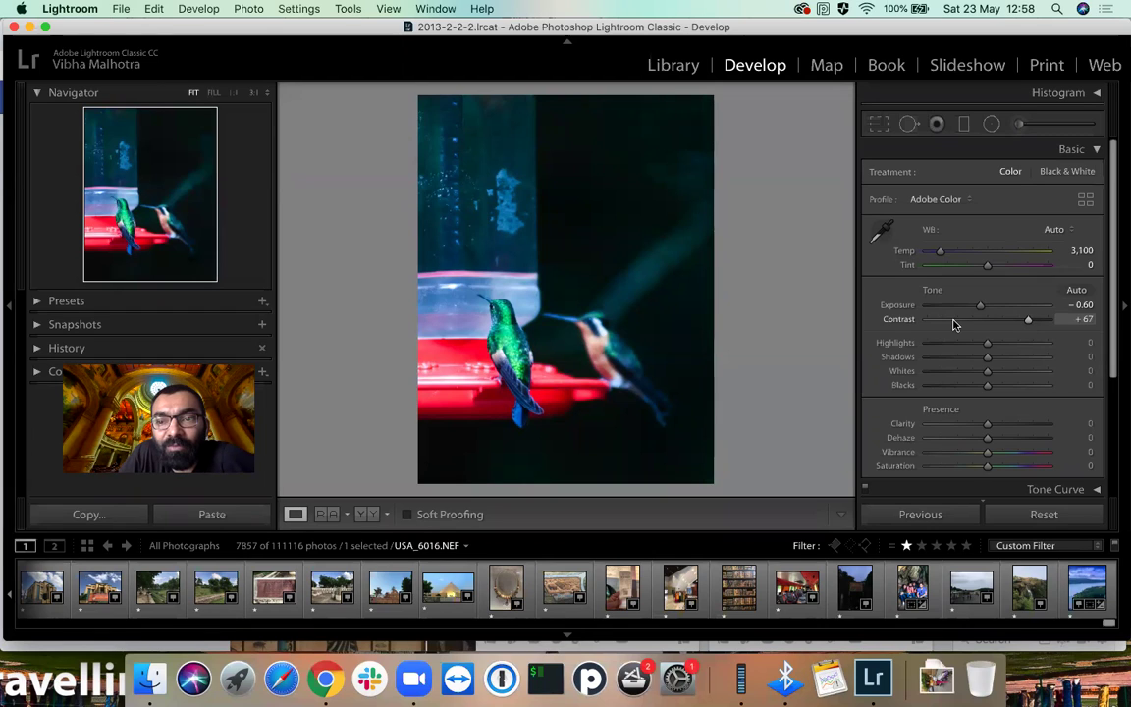
{"action": "left_click", "coordinate": [942, 321]}
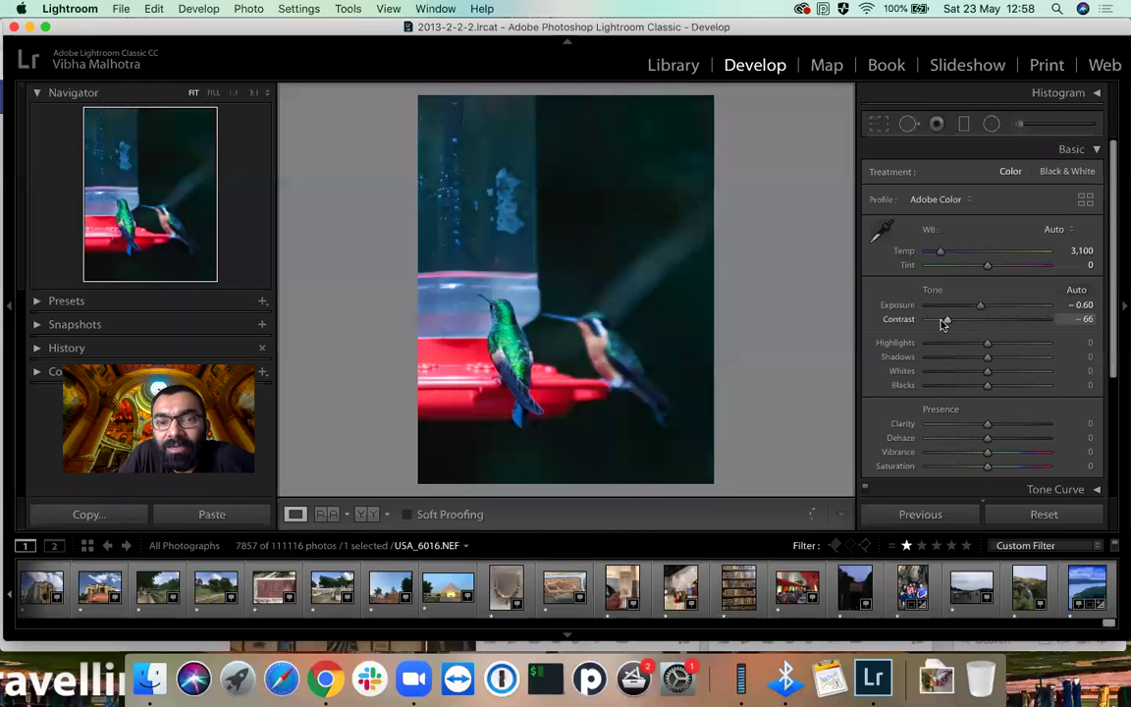
{"action": "left_click_drag", "start_coordinate": [943, 321], "coordinate": [942, 321]}
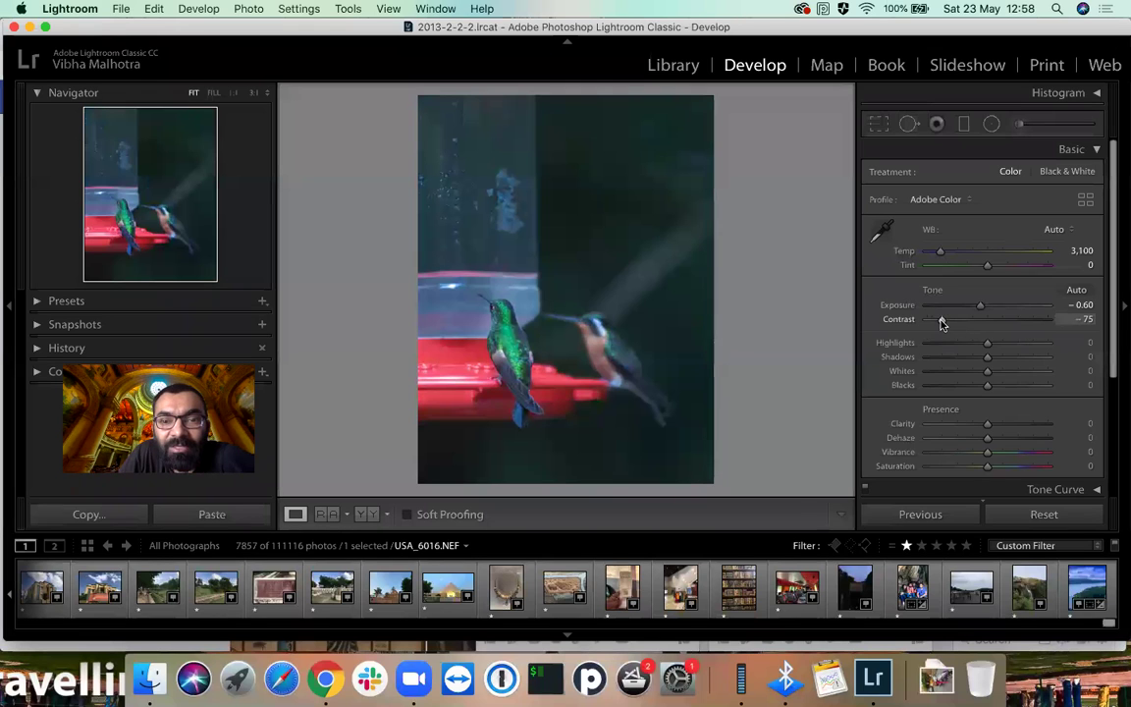
{"action": "left_click", "coordinate": [943, 322]}
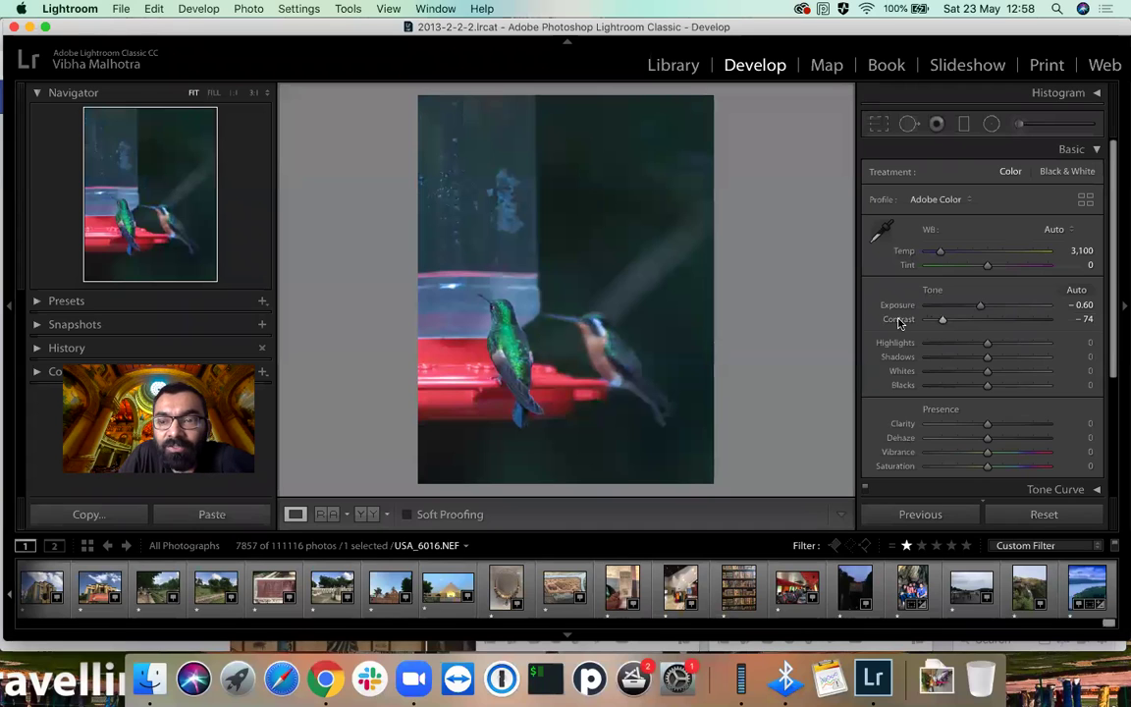
{"action": "double_click", "coordinate": [897, 321]}
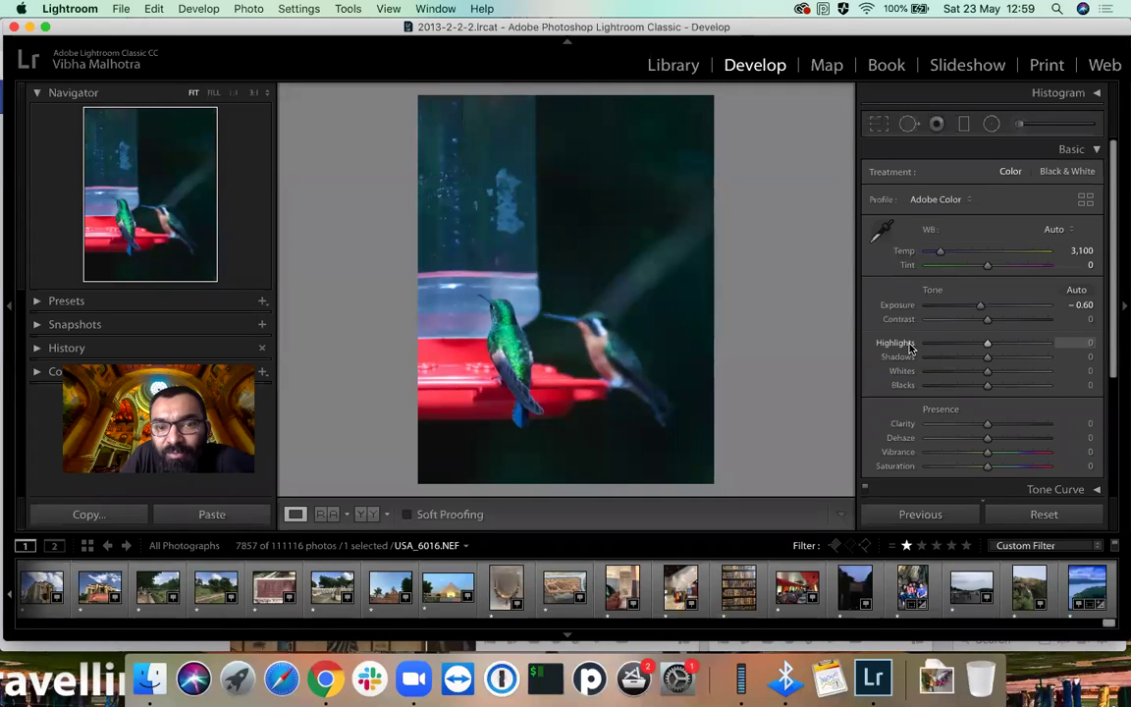
Try darkened and brightened highlights between −100 and +48 on the photo and return the highlights to 0.
{"action": "left_click_drag", "start_coordinate": [896, 350], "coordinate": [895, 351]}
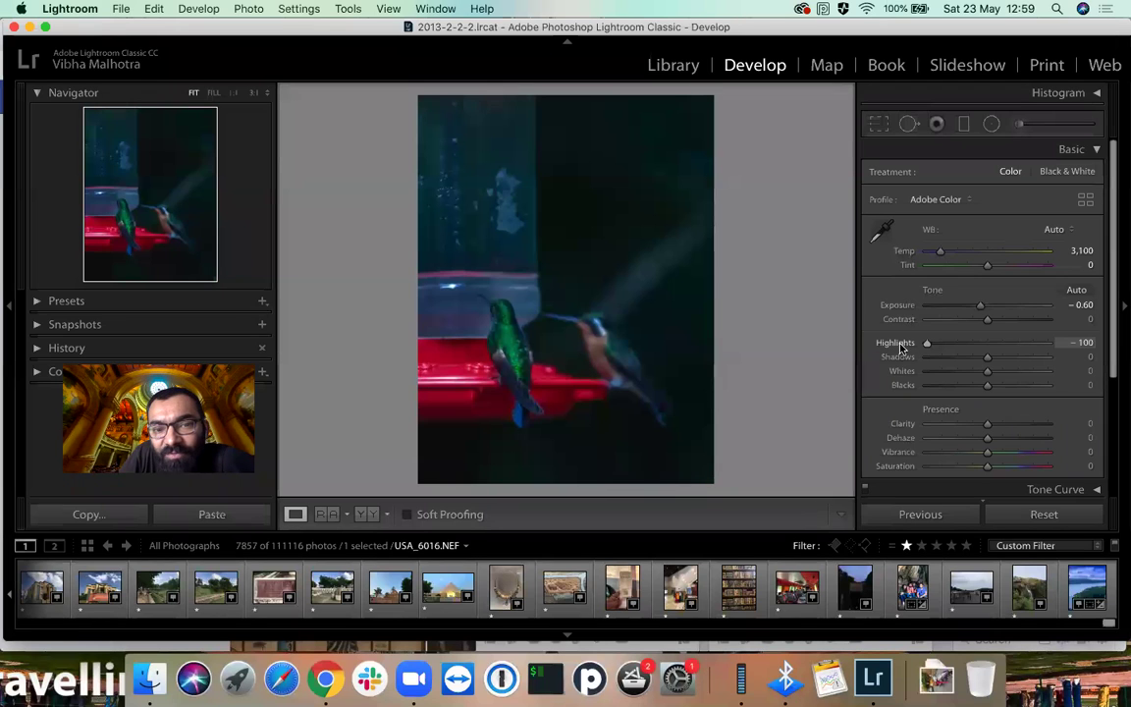
{"action": "left_click_drag", "start_coordinate": [897, 344], "coordinate": [998, 342]}
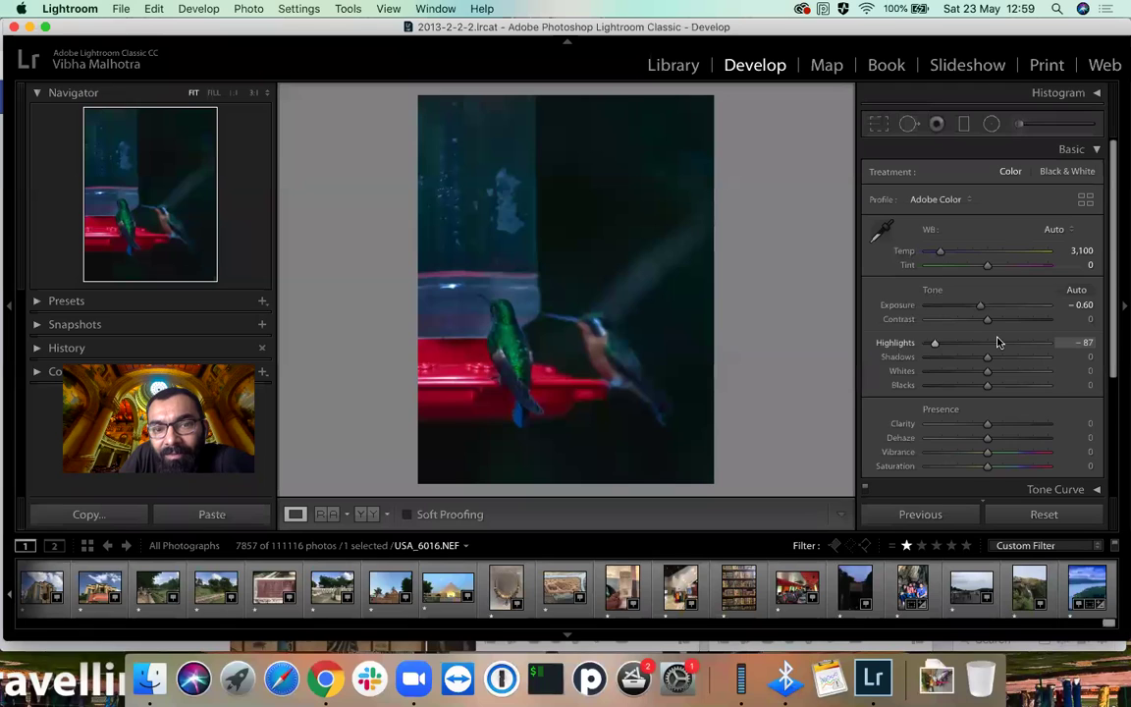
{"action": "left_click", "coordinate": [1010, 341]}
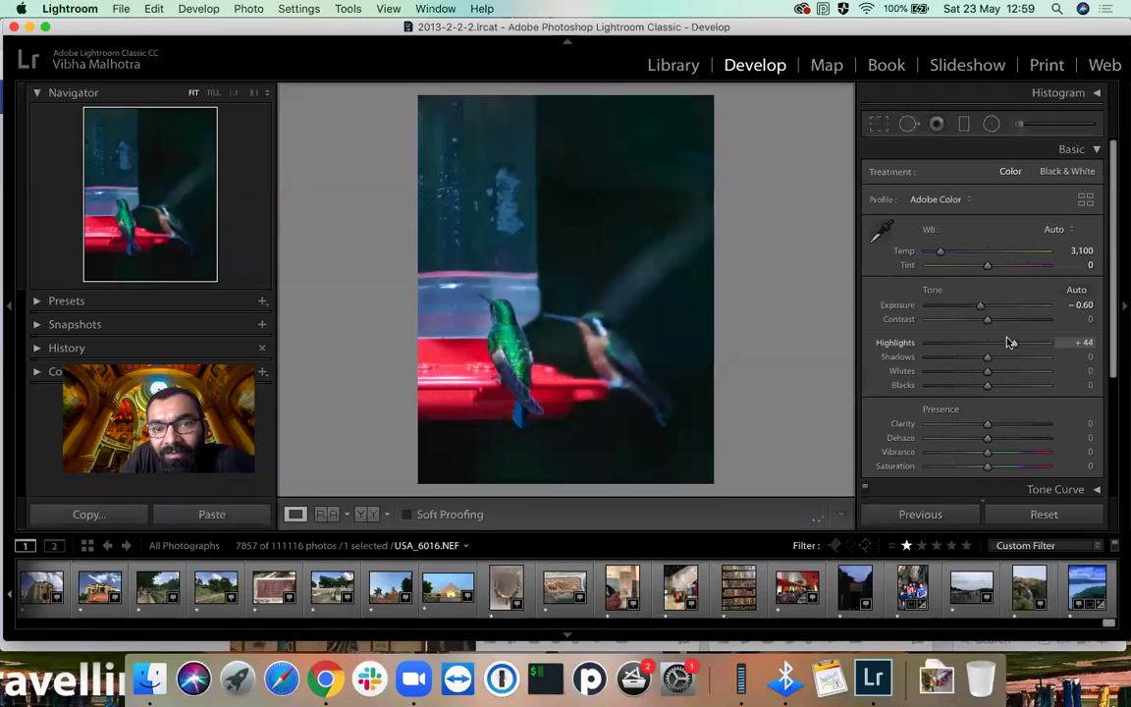
{"action": "left_click_drag", "start_coordinate": [1009, 342], "coordinate": [958, 348]}
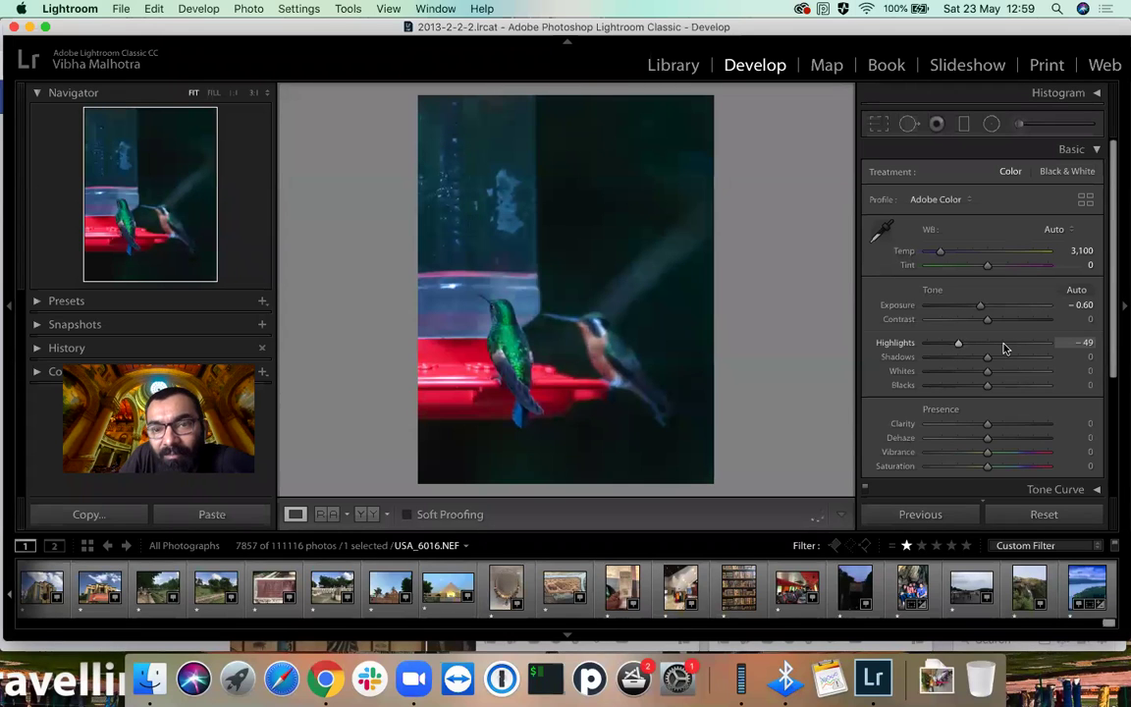
{"action": "key", "text": "super+z"}
{"action": "key", "text": "super+z"}
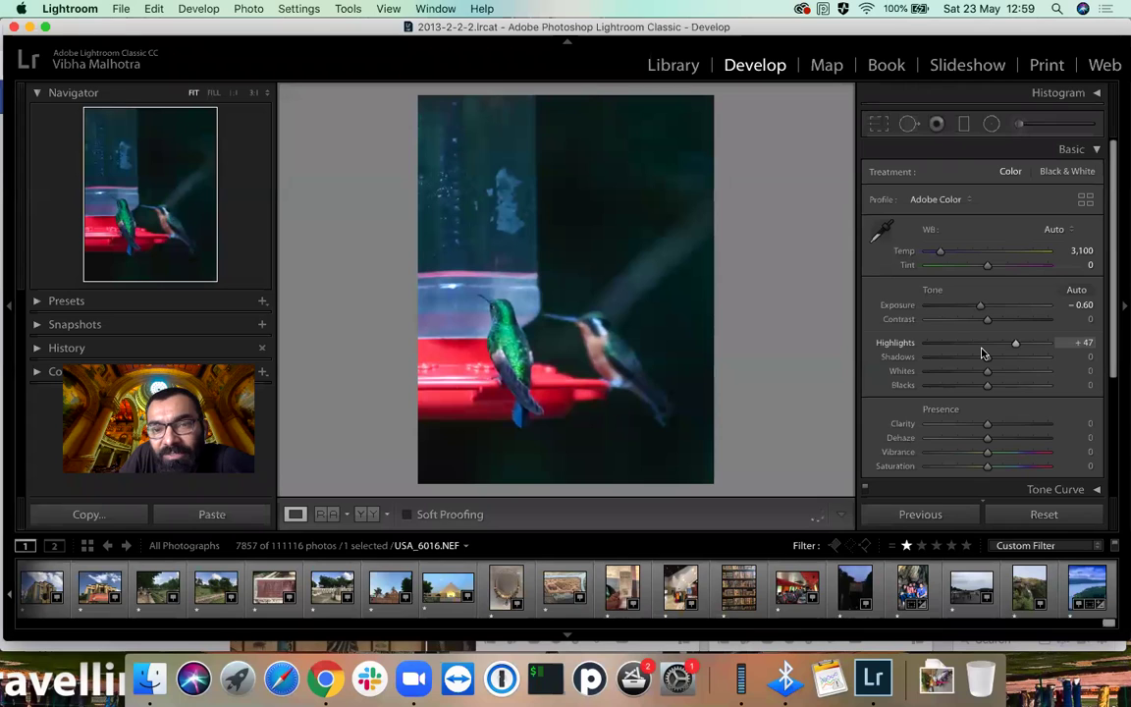
{"action": "left_click", "coordinate": [963, 356]}
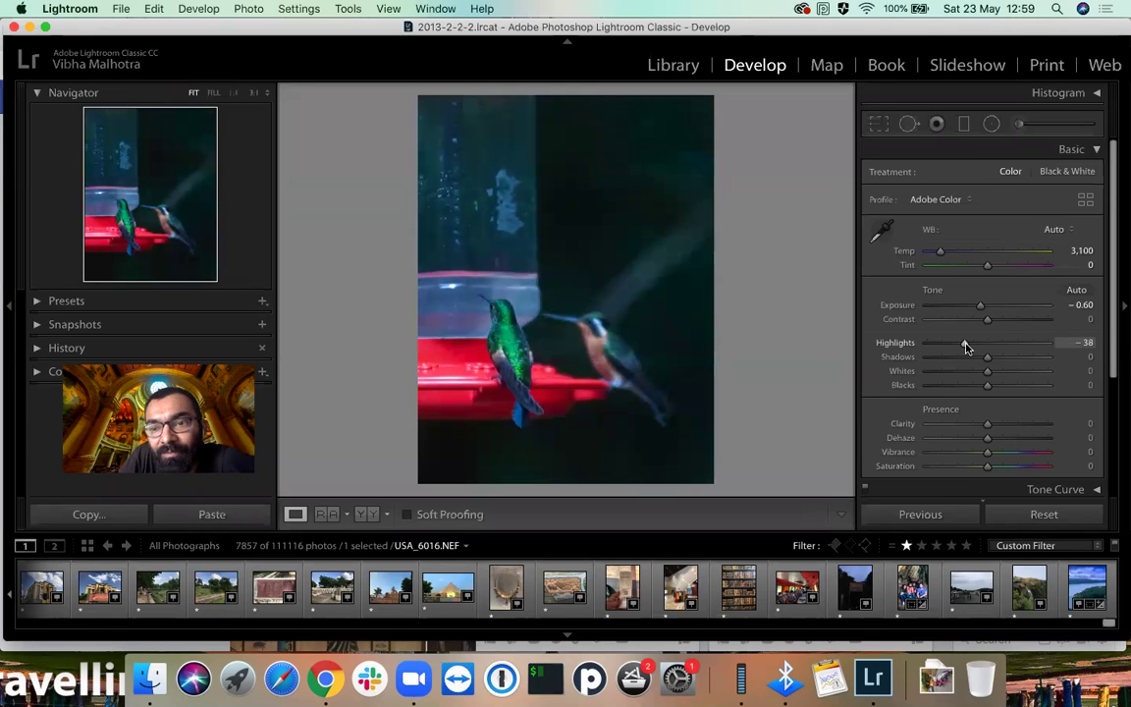
{"action": "left_click_drag", "start_coordinate": [967, 347], "coordinate": [1009, 346]}
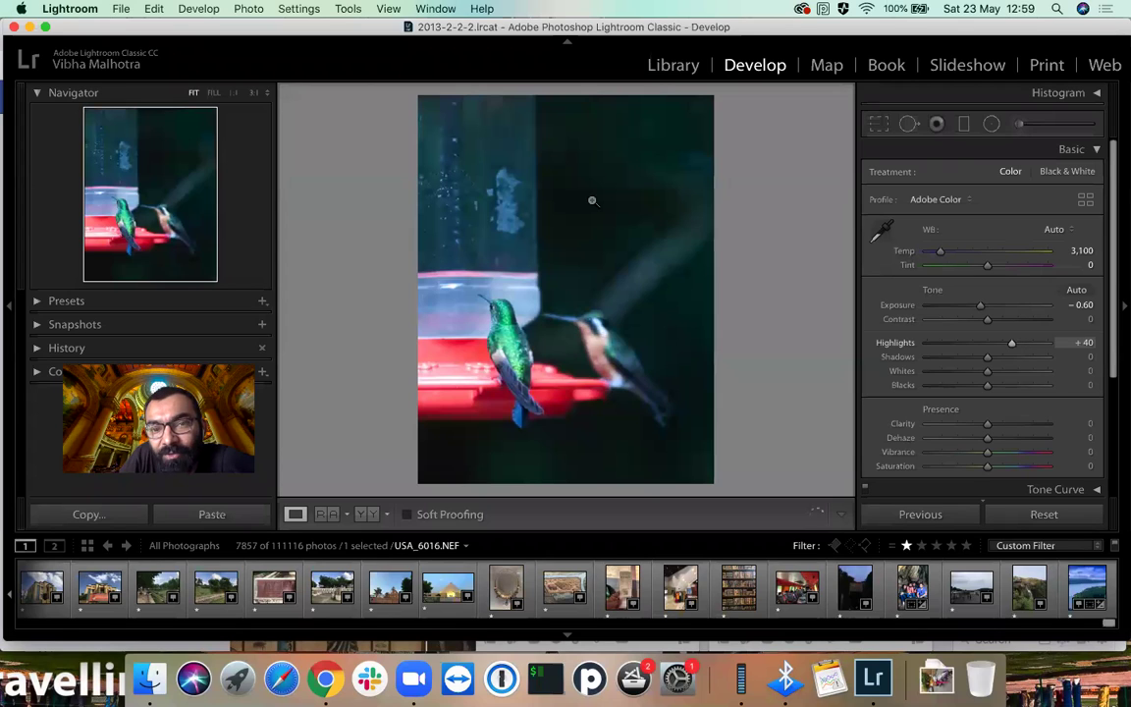
{"action": "key", "text": "equal"}
{"action": "key", "text": "equal"}
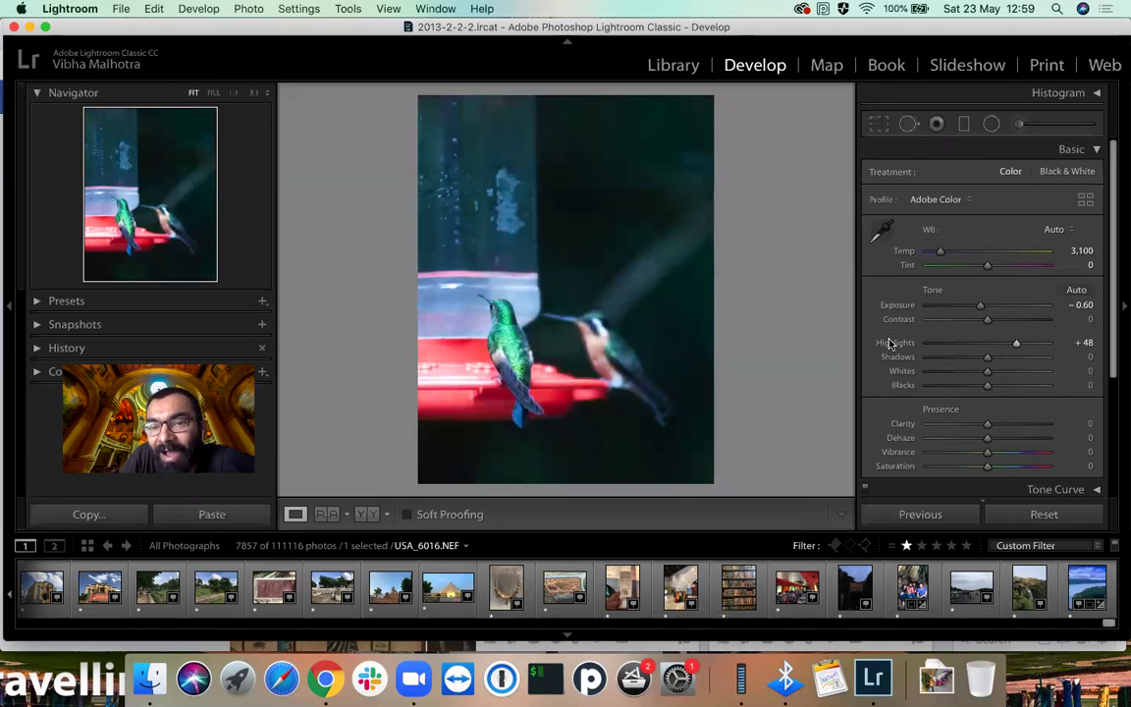
{"action": "left_click_drag", "start_coordinate": [1016, 342], "coordinate": [986, 345]}
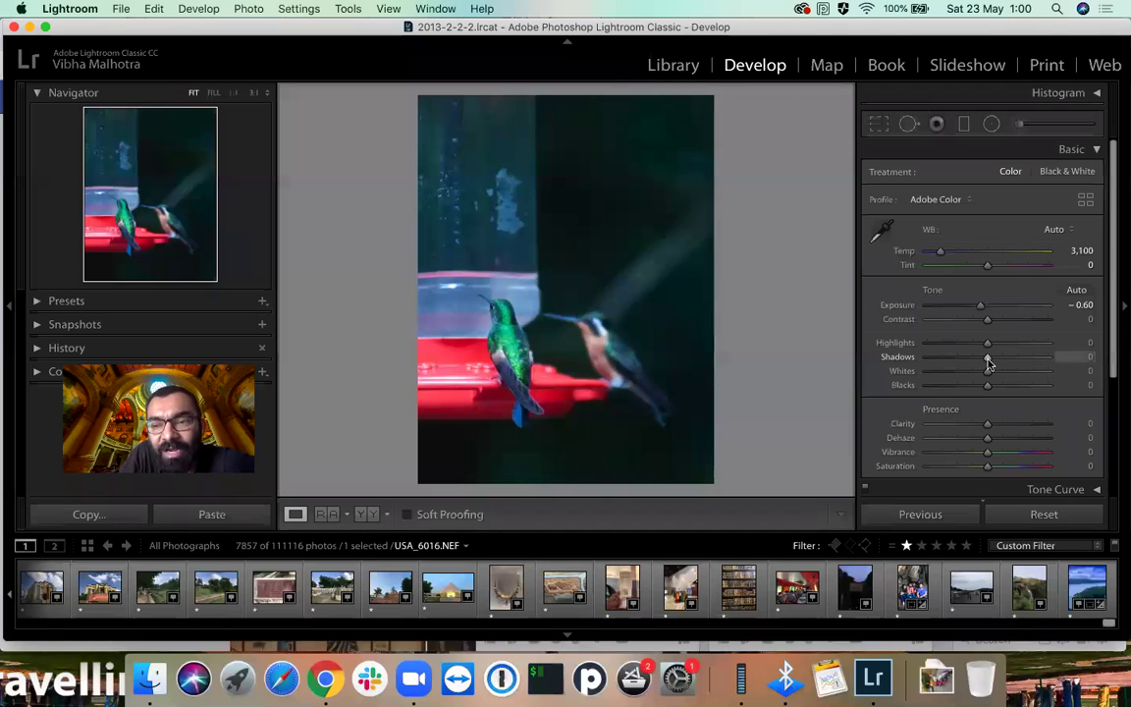
Compare darkened and lifted shadows on the photo and set the shadows to −63.
{"action": "left_click_drag", "start_coordinate": [985, 361], "coordinate": [976, 359]}
{"action": "left_click", "coordinate": [945, 361]}
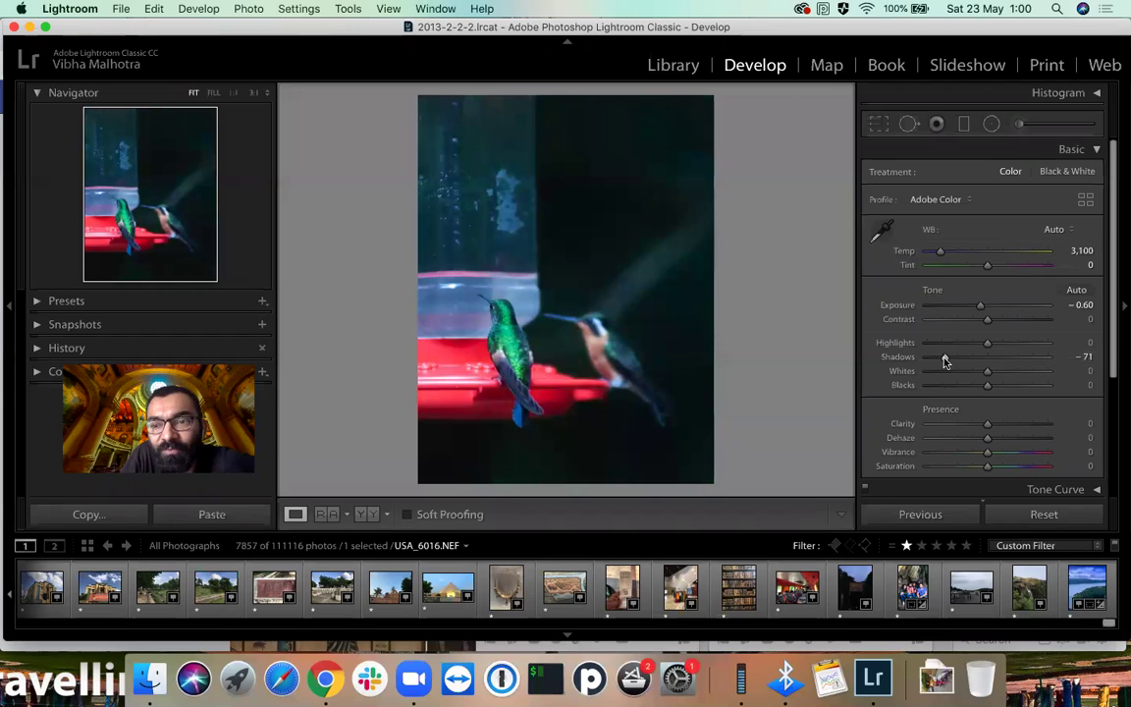
{"action": "double_click", "coordinate": [1044, 364]}
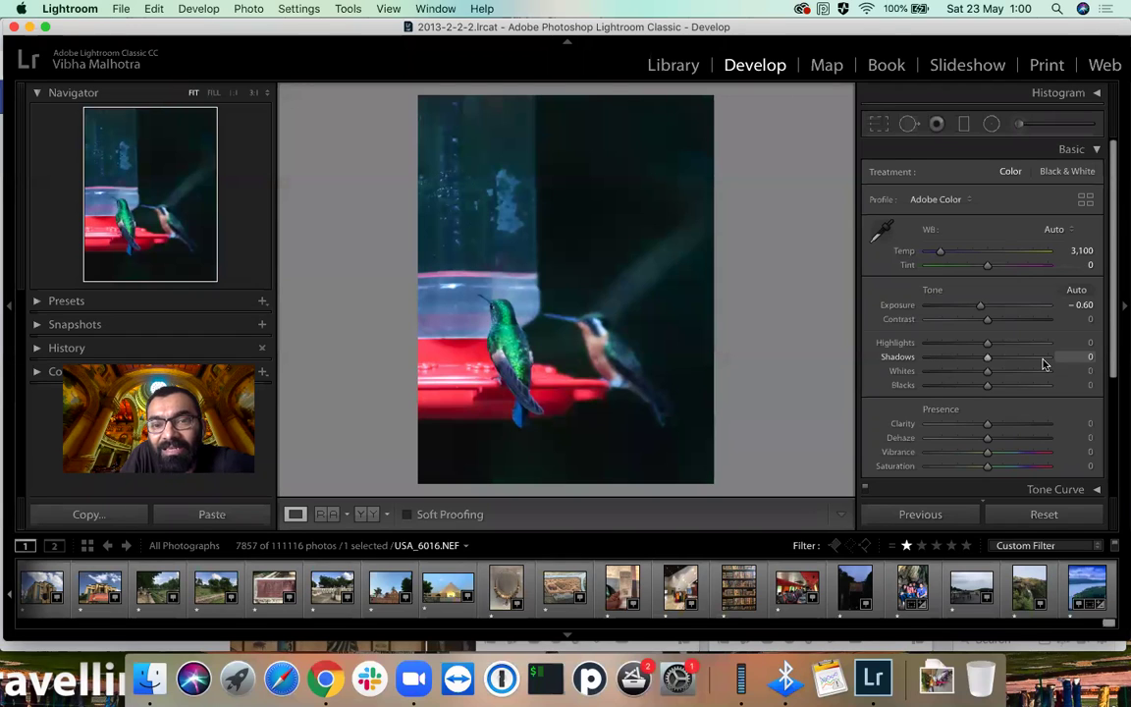
{"action": "left_click", "coordinate": [1043, 364]}
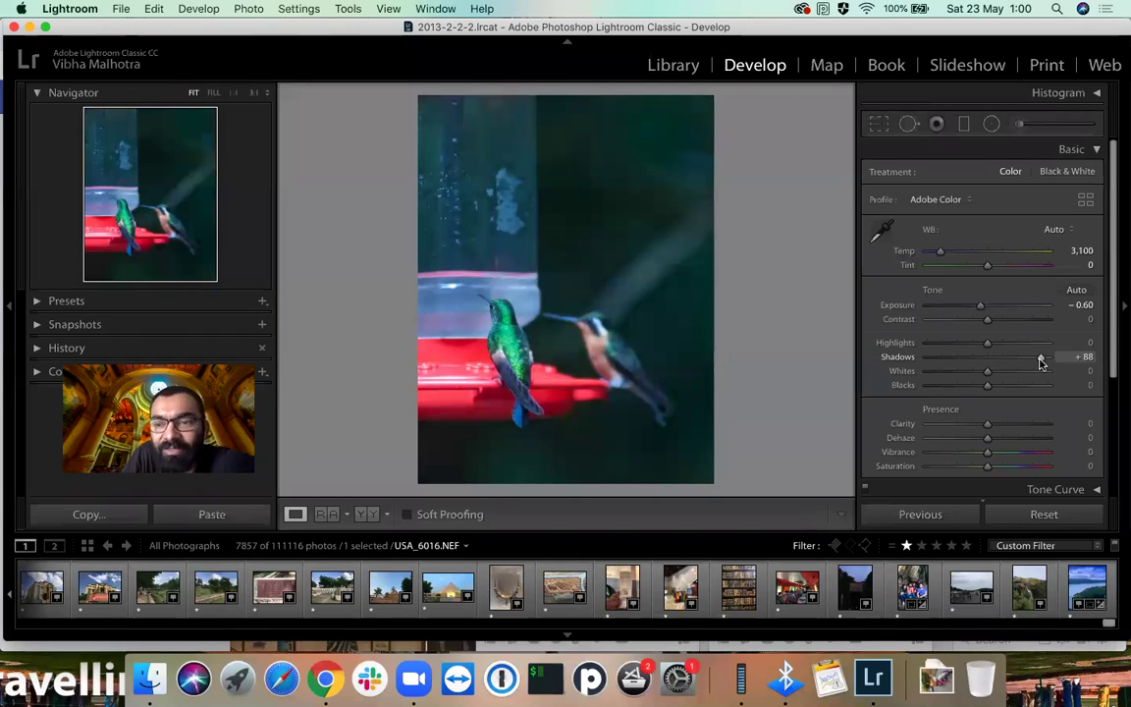
{"action": "left_click", "coordinate": [949, 357]}
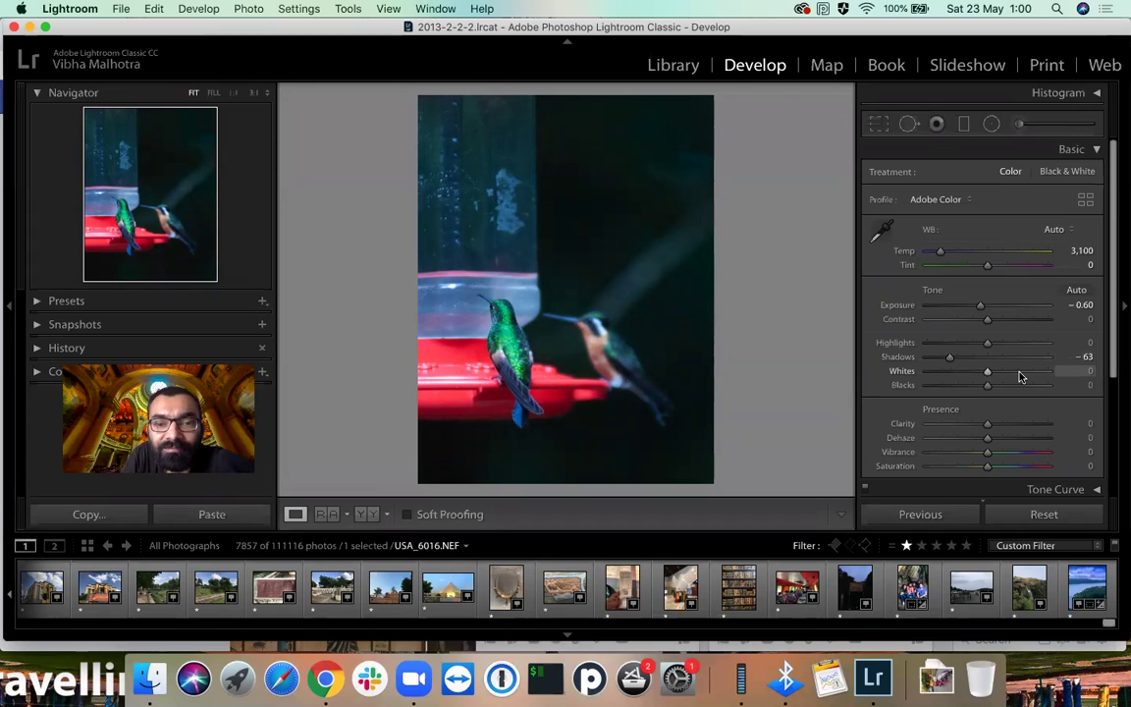
Set the photo's whites to +48 and its blacks to −64.
{"action": "scroll", "coordinate": [1021, 376], "scroll_direction": "up", "scroll_amount": 4}
{"action": "scroll", "coordinate": [1022, 376], "scroll_direction": "up", "scroll_amount": 3}
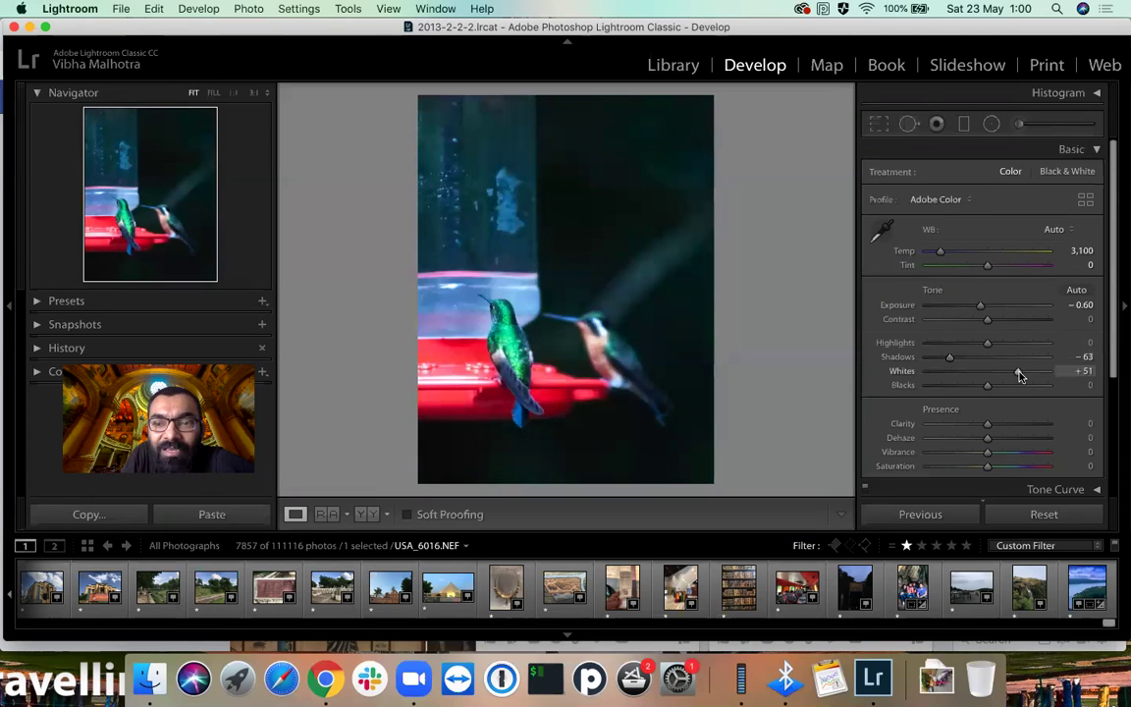
{"action": "scroll", "coordinate": [1004, 377], "scroll_direction": "up", "scroll_amount": 3}
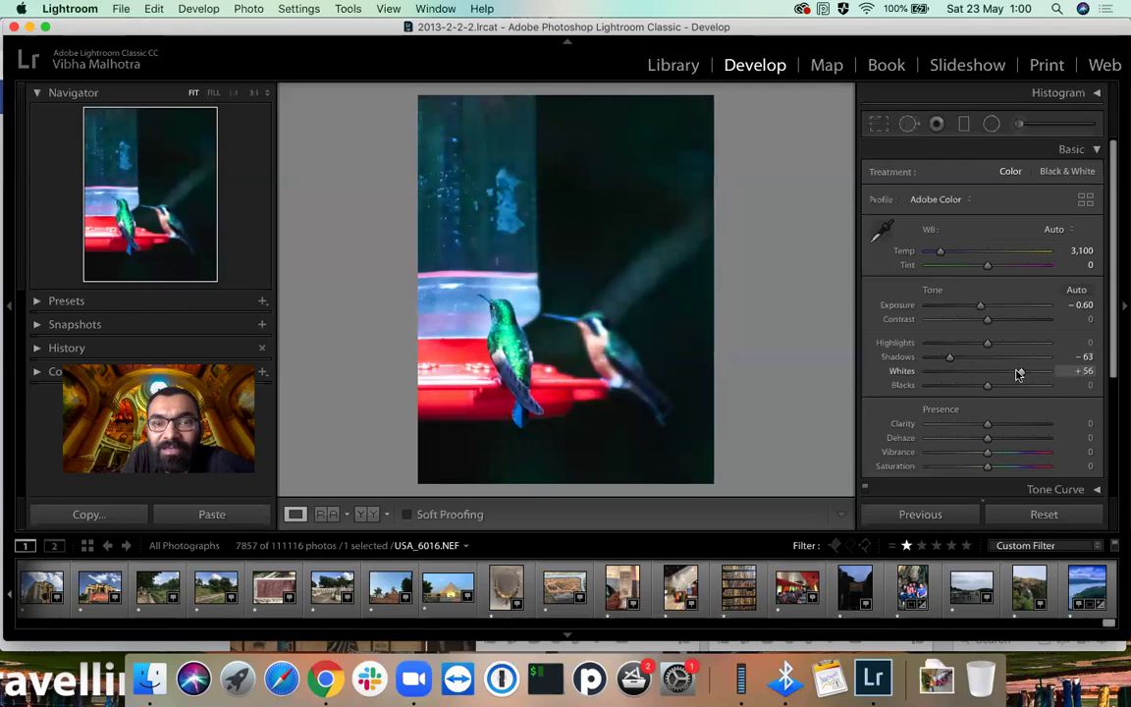
{"action": "left_click_drag", "start_coordinate": [1019, 374], "coordinate": [1011, 374]}
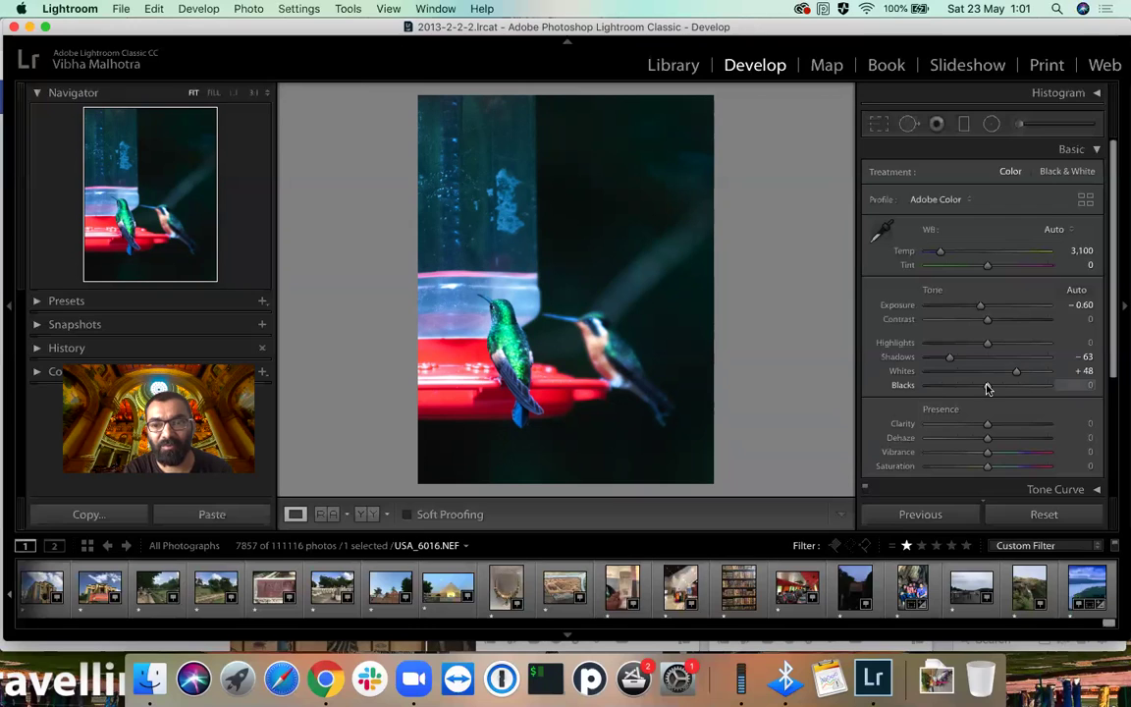
{"action": "left_click_drag", "start_coordinate": [987, 385], "coordinate": [950, 385]}
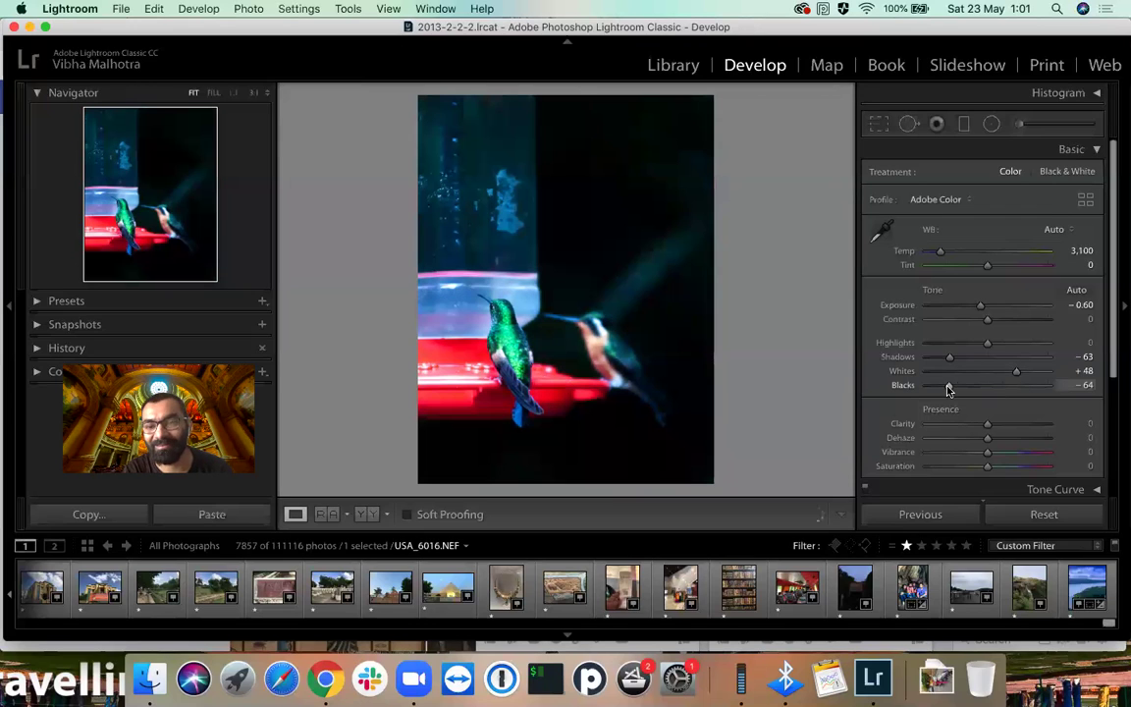
Try the photo's blacks at −45 and −21, and reset both the shadows and the blacks to 0.
{"action": "left_click_drag", "start_coordinate": [948, 390], "coordinate": [950, 390]}
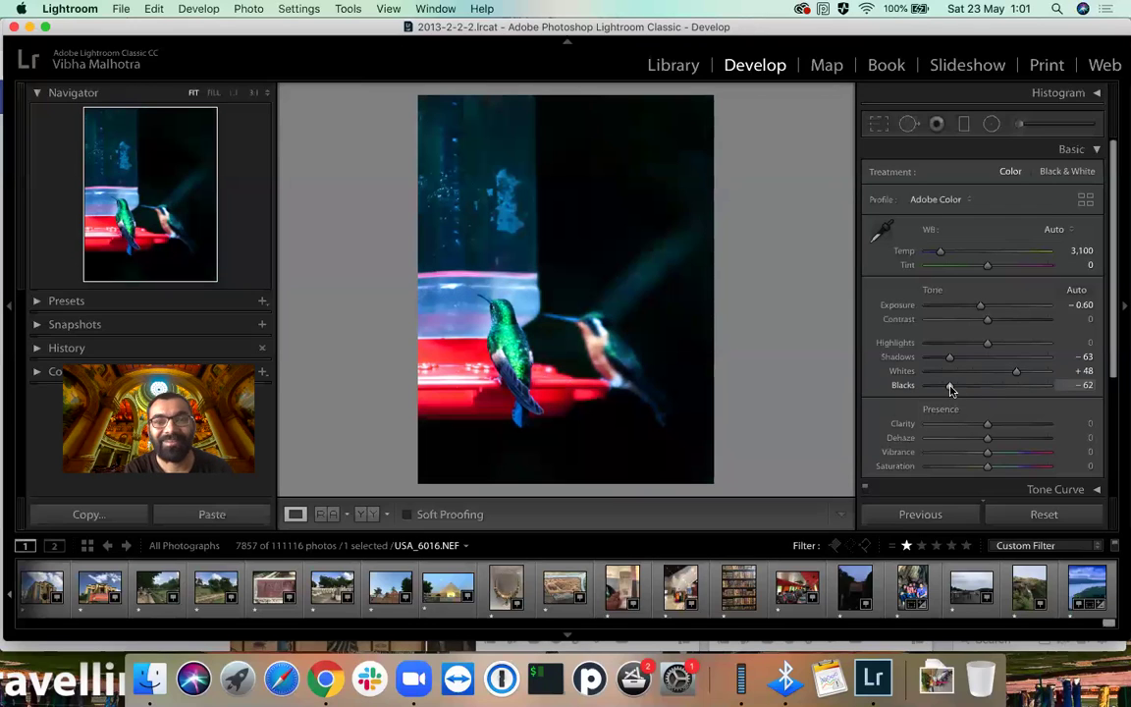
{"action": "scroll", "coordinate": [962, 386], "scroll_direction": "up", "scroll_amount": 2}
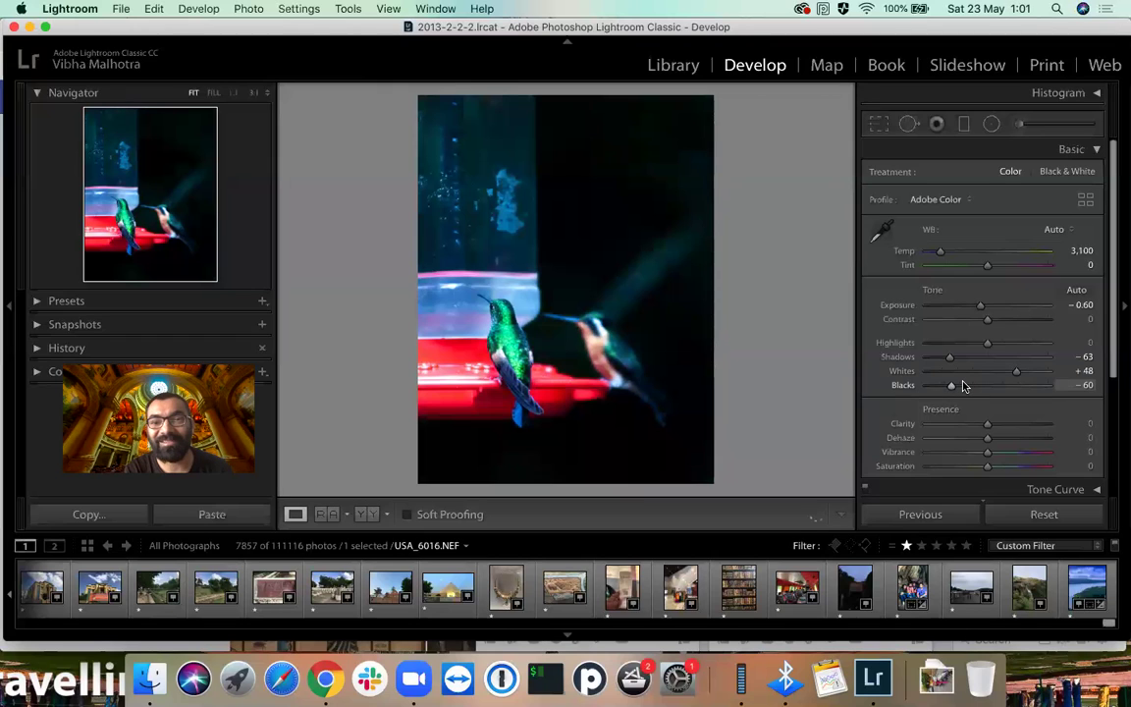
{"action": "scroll", "coordinate": [960, 386], "scroll_direction": "up", "scroll_amount": 8}
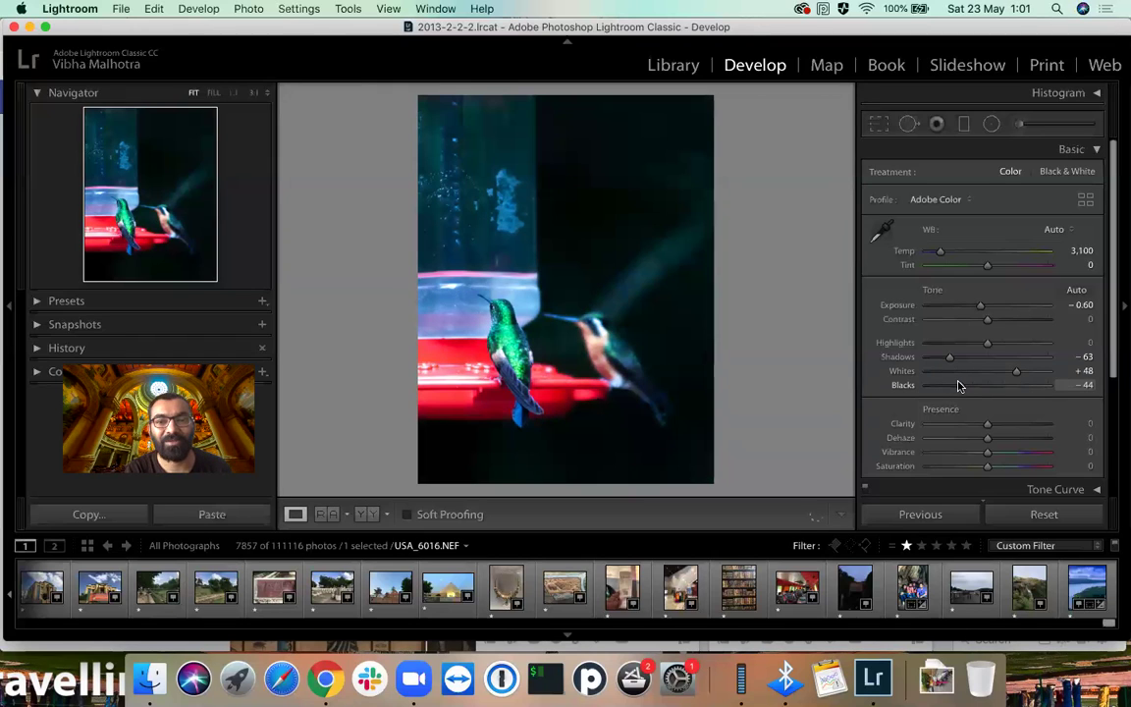
{"action": "scroll", "coordinate": [961, 386], "scroll_direction": "down", "scroll_amount": 1}
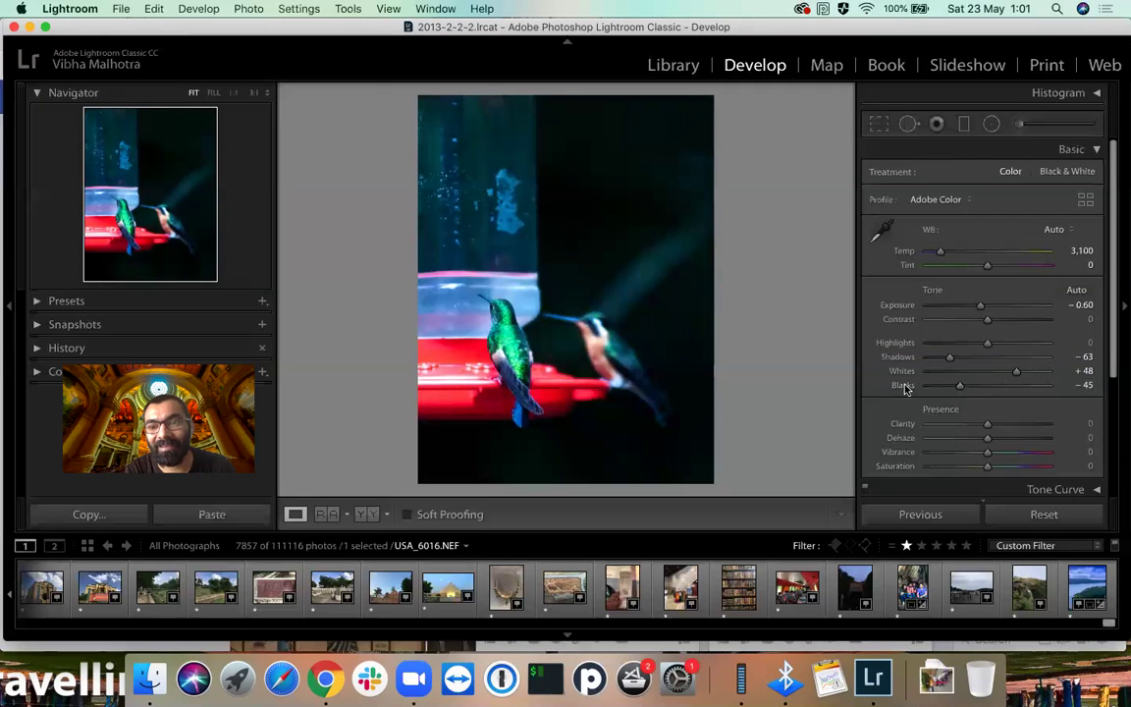
{"action": "left_click_drag", "start_coordinate": [904, 387], "coordinate": [972, 388]}
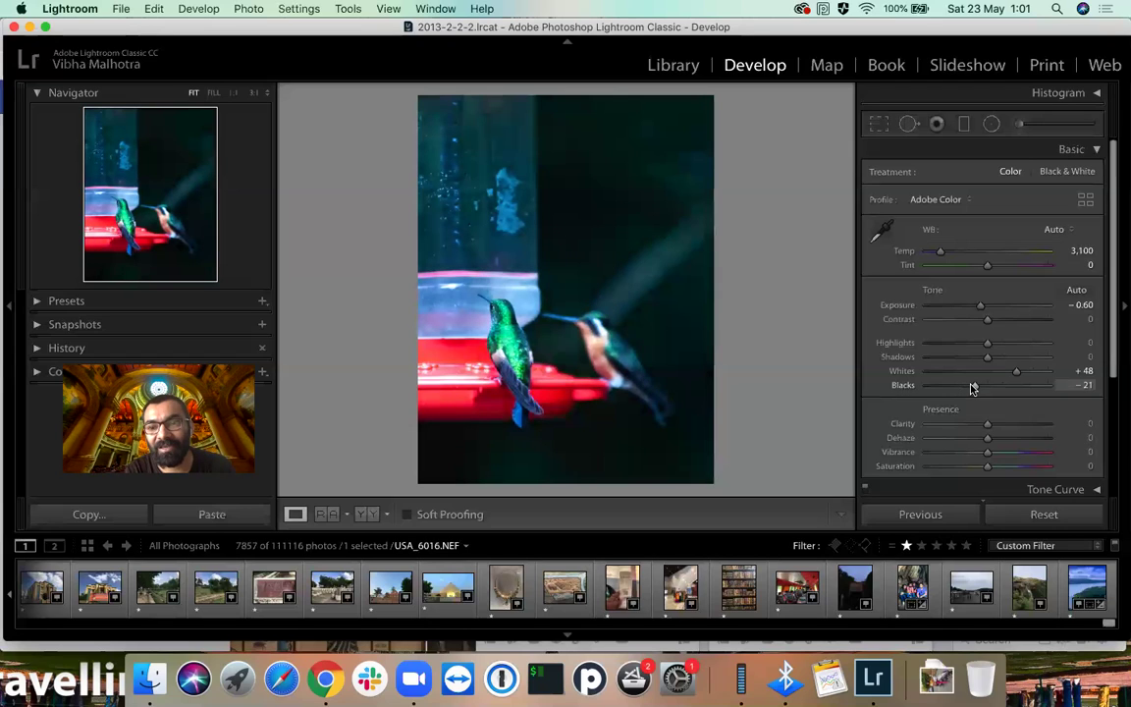
{"action": "double_click", "coordinate": [951, 391]}
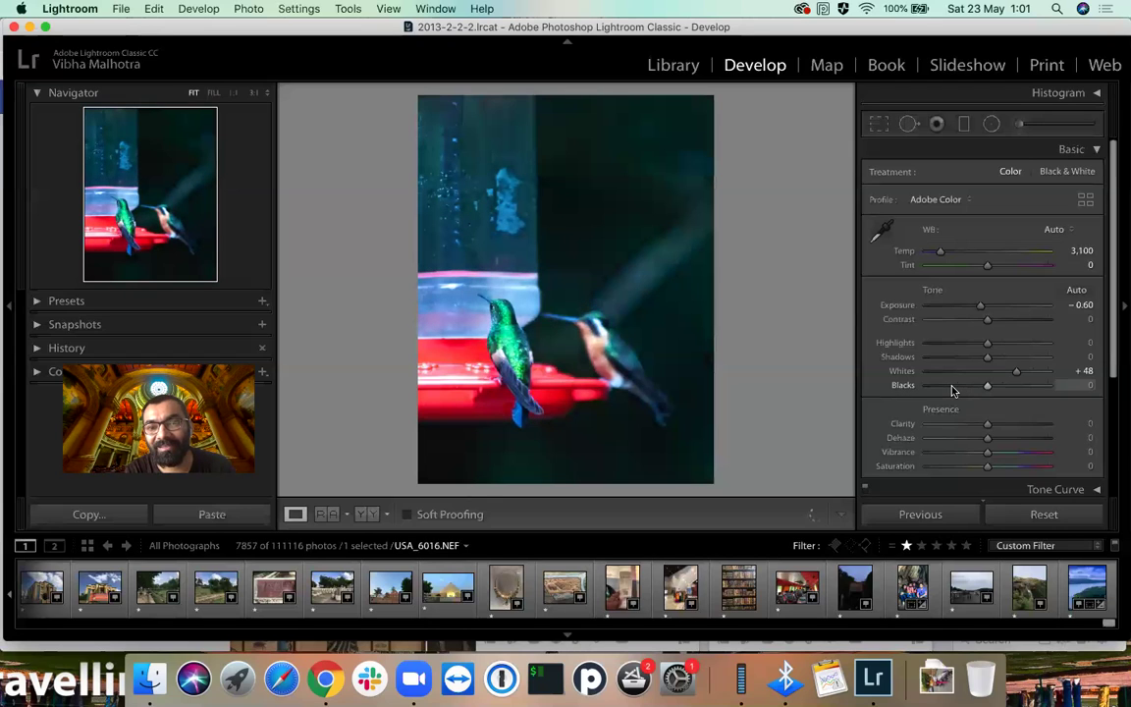
Compare the photo's blacks at −56 and +81, and settle on blacks of −51.
{"action": "left_click", "coordinate": [952, 389]}
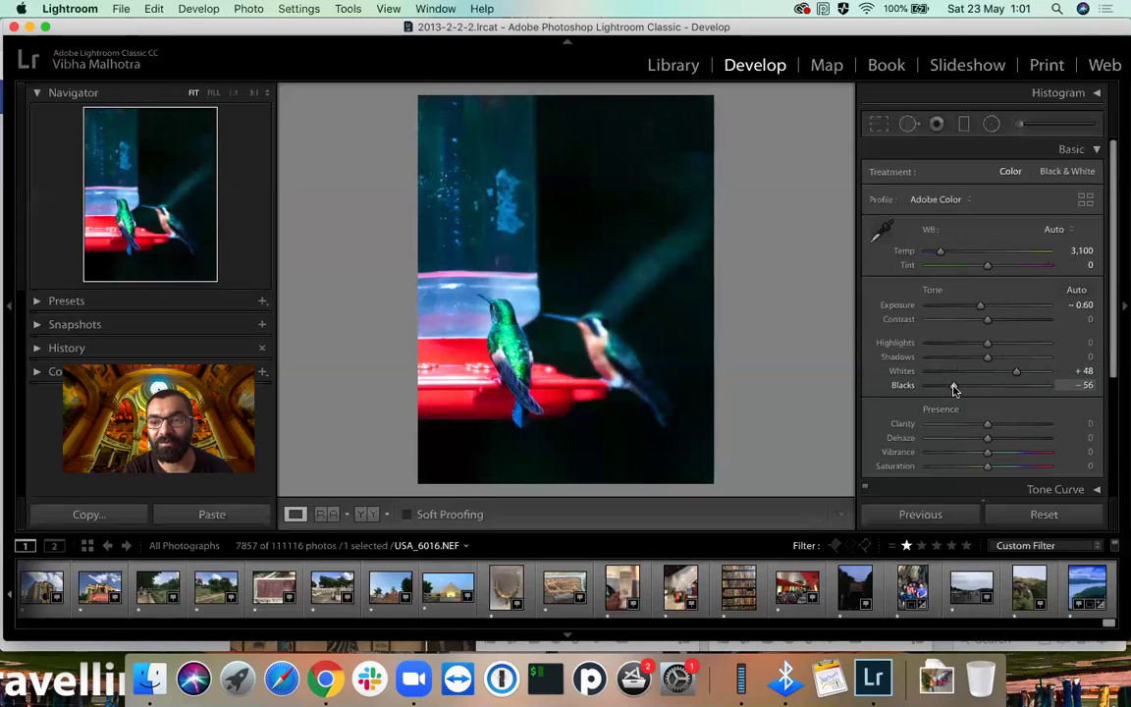
{"action": "left_click", "coordinate": [1037, 387]}
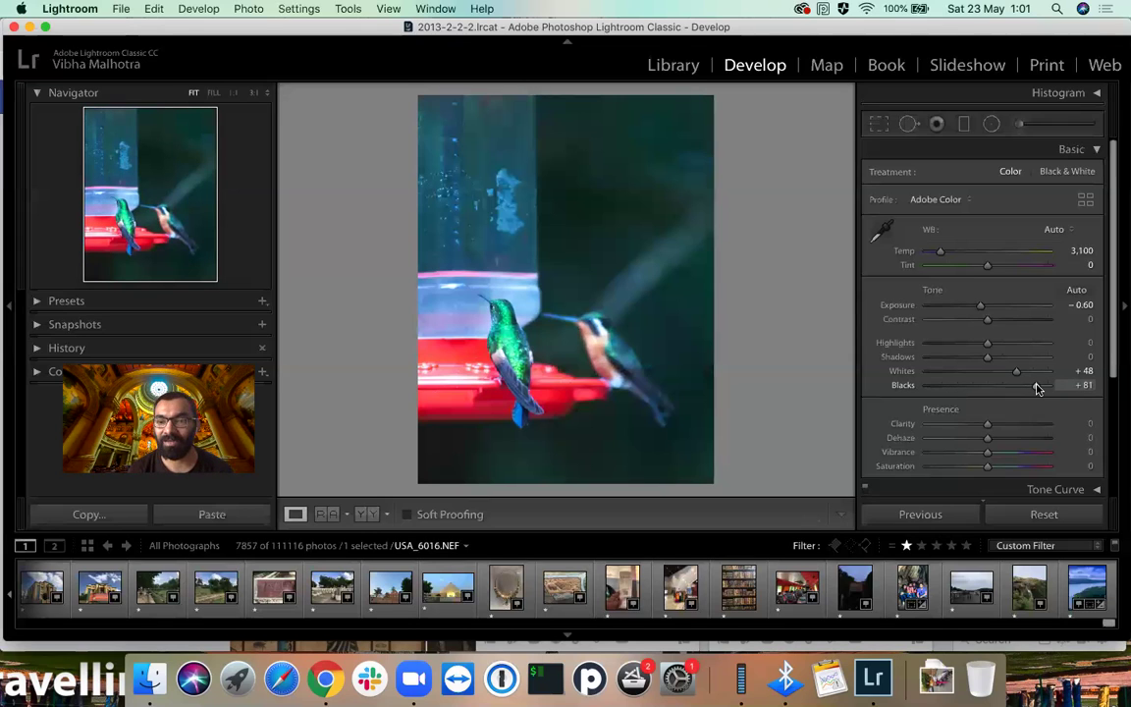
{"action": "left_click", "coordinate": [967, 386]}
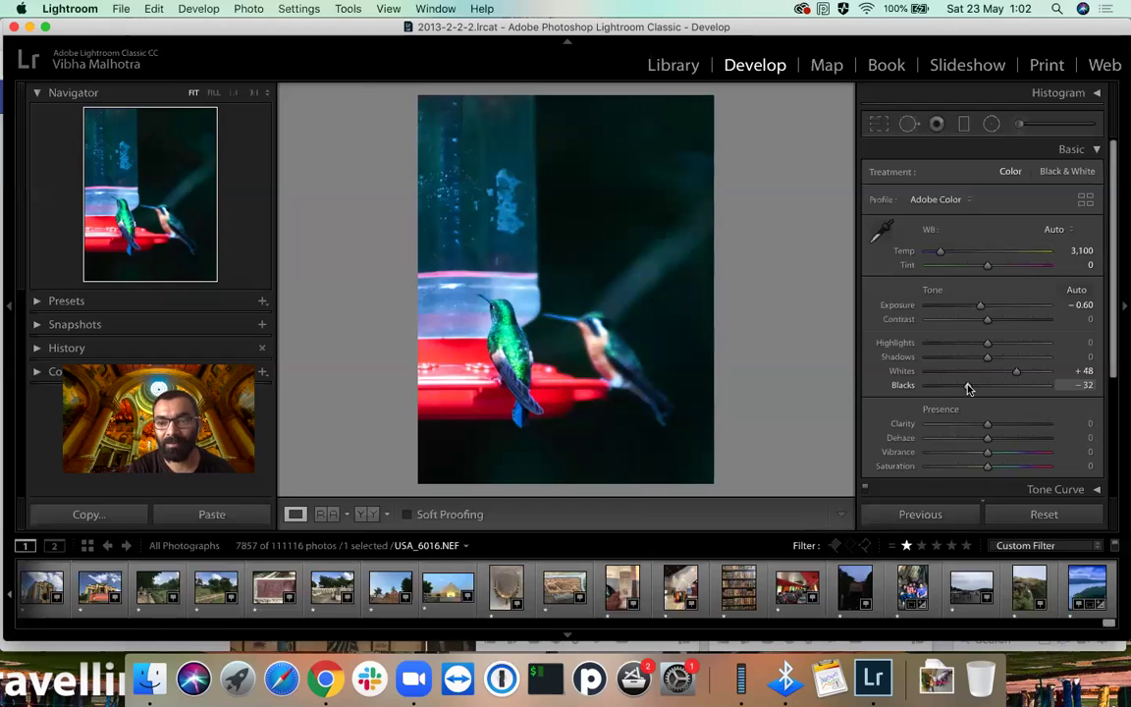
{"action": "left_click_drag", "start_coordinate": [961, 391], "coordinate": [959, 391]}
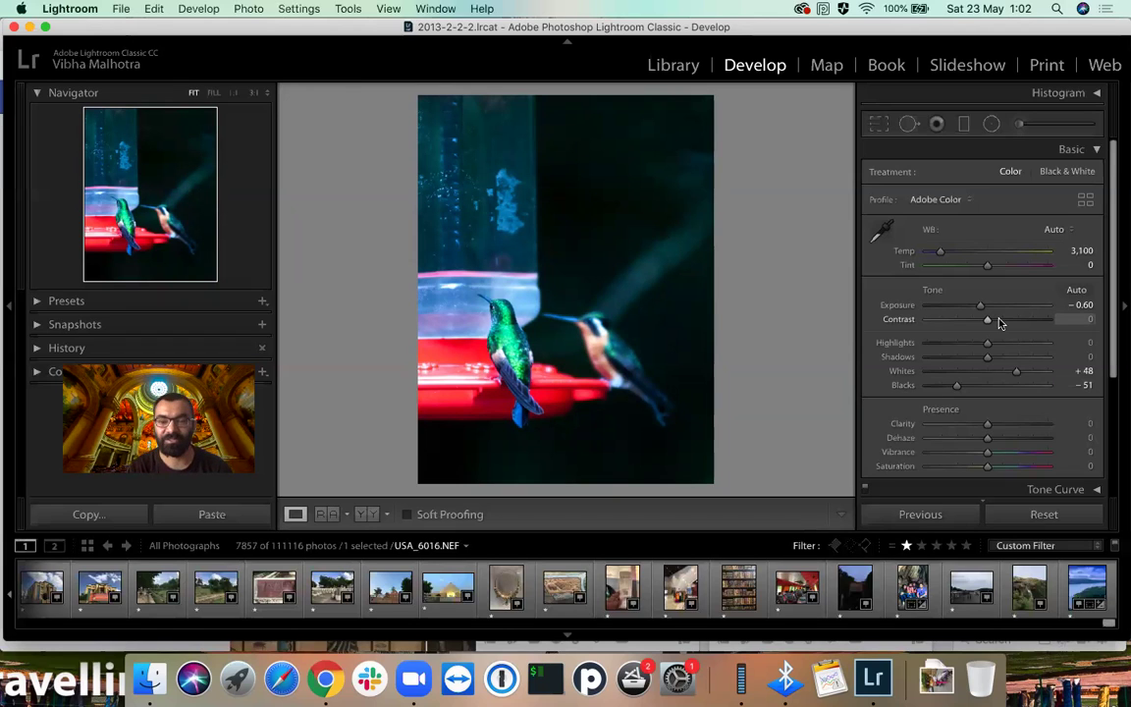
Compare the original and edited photo side by side in the before/after view and return to the single-photo view.
{"action": "left_click", "coordinate": [370, 514]}
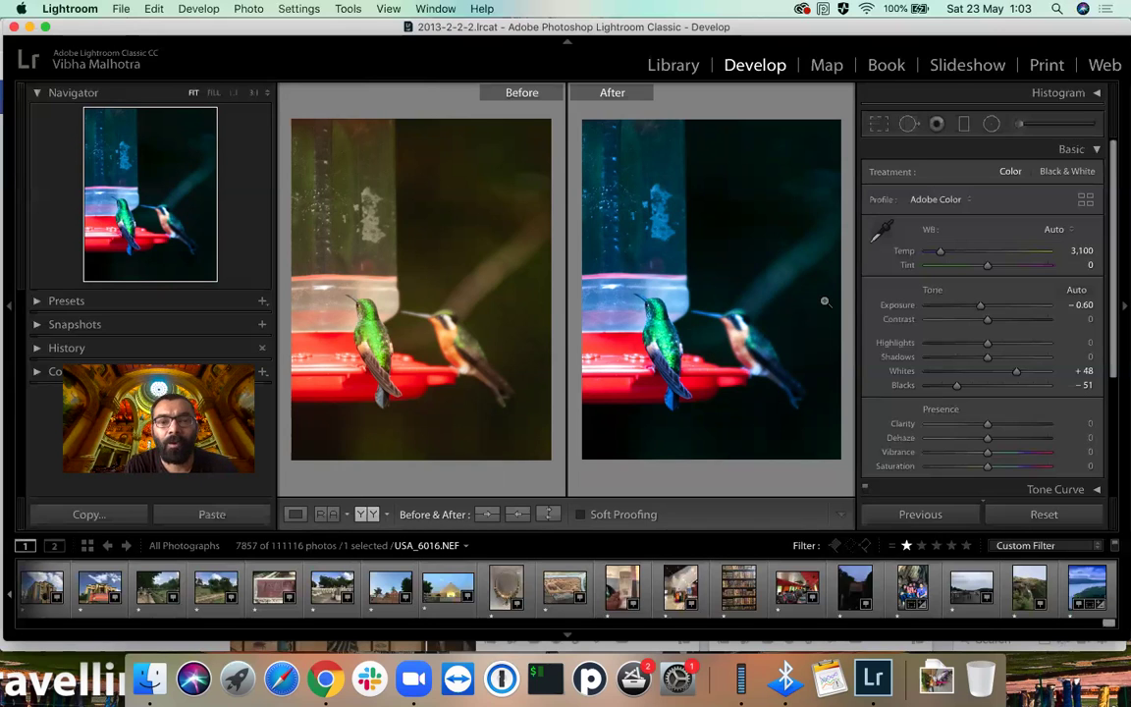
{"action": "left_click", "coordinate": [295, 516]}
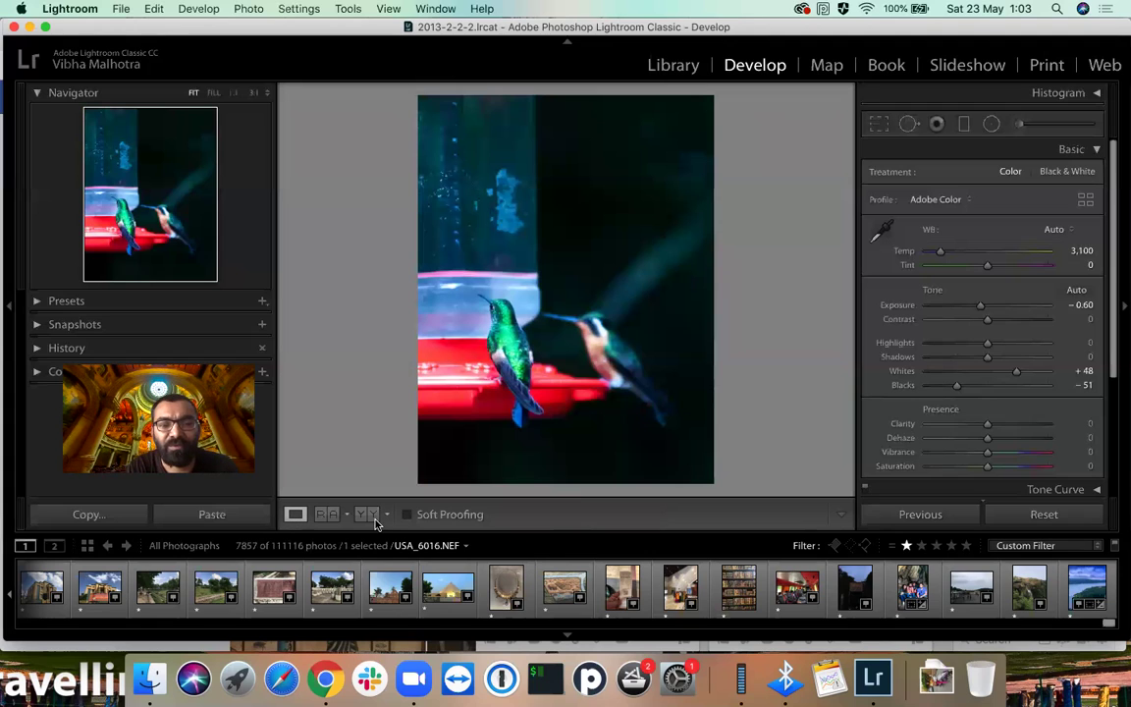
{"action": "left_click", "coordinate": [371, 517]}
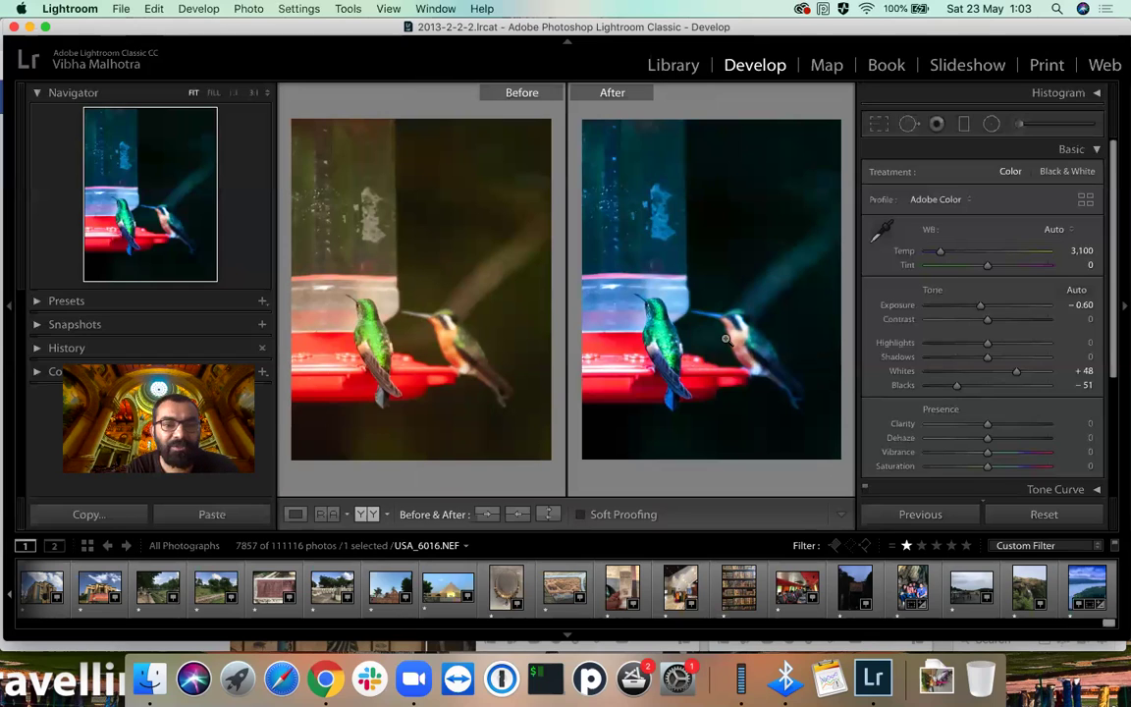
{"action": "left_click", "coordinate": [295, 516]}
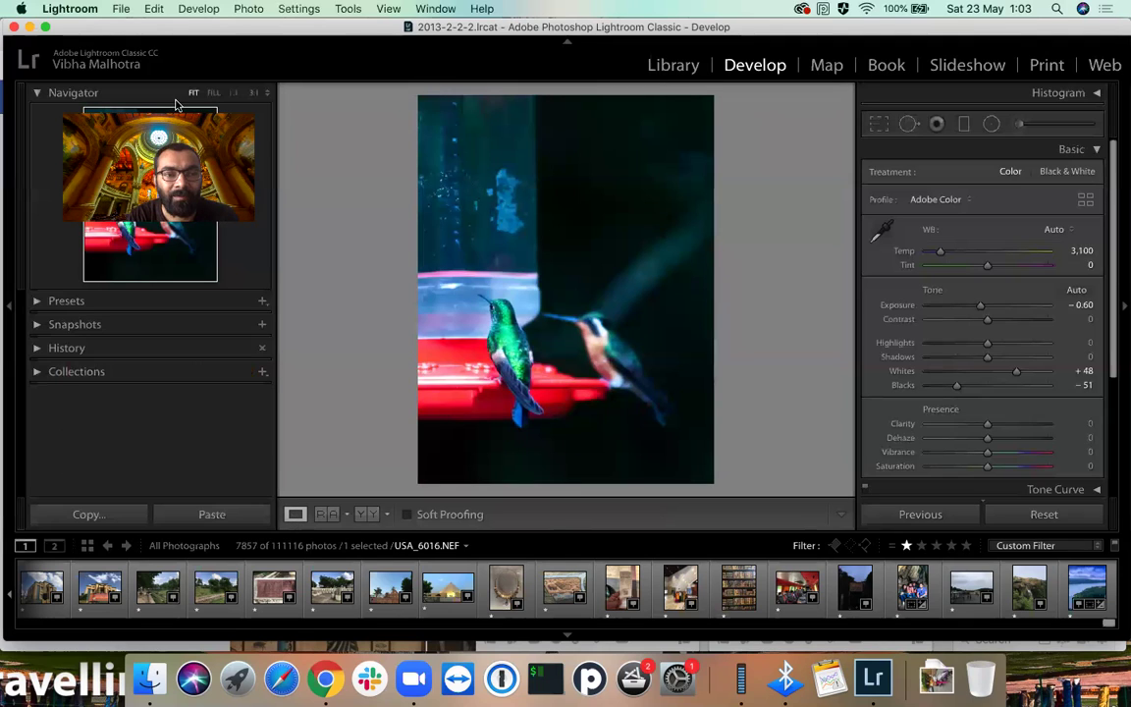
Review earlier edit states in the photo's history, return to the latest blacks adjustment, and collapse the history.
{"action": "left_click", "coordinate": [37, 349]}
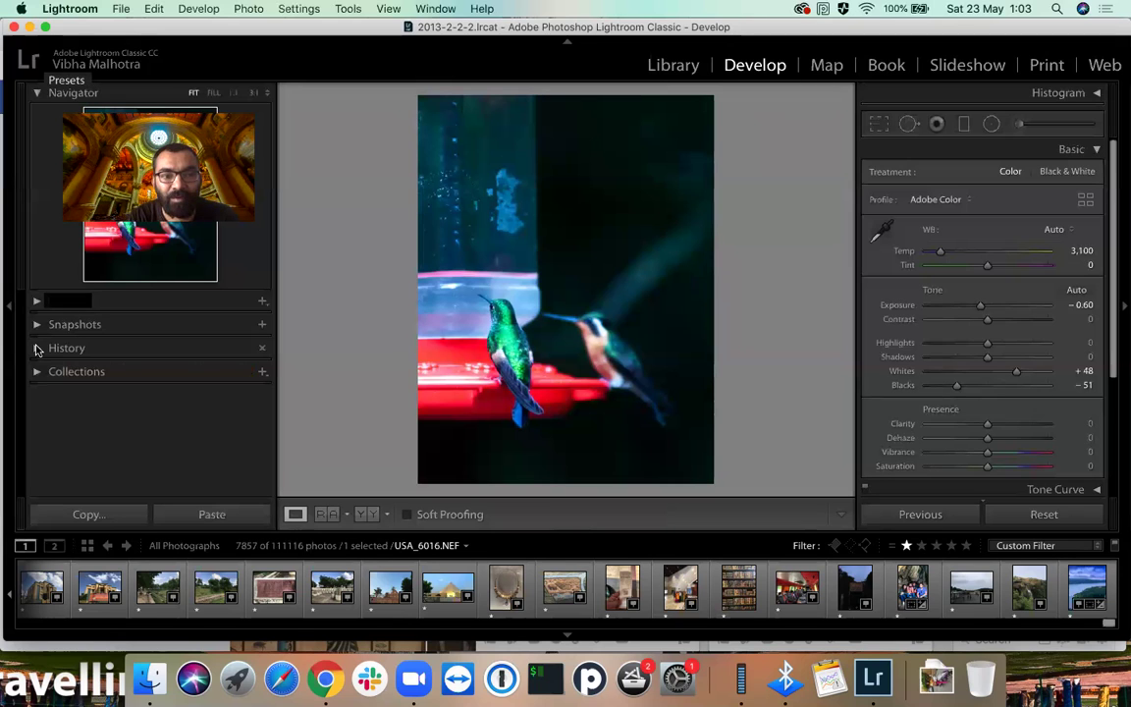
{"action": "left_click", "coordinate": [91, 402]}
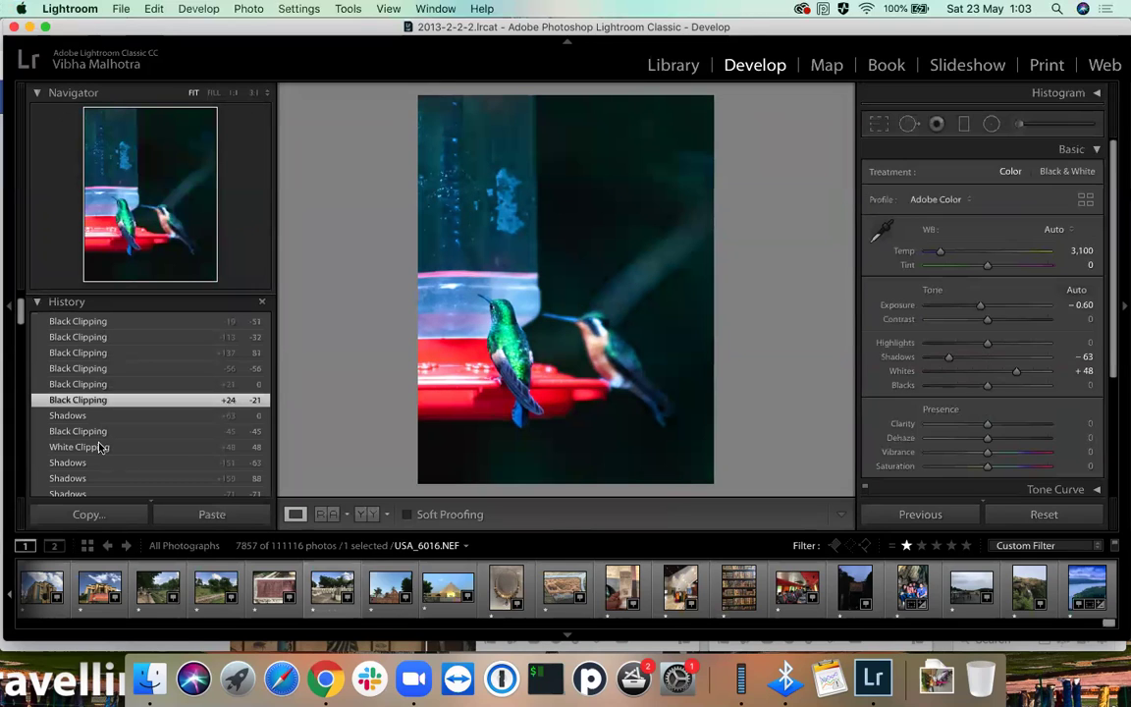
{"action": "scroll", "coordinate": [83, 432], "scroll_direction": "down", "scroll_amount": 4}
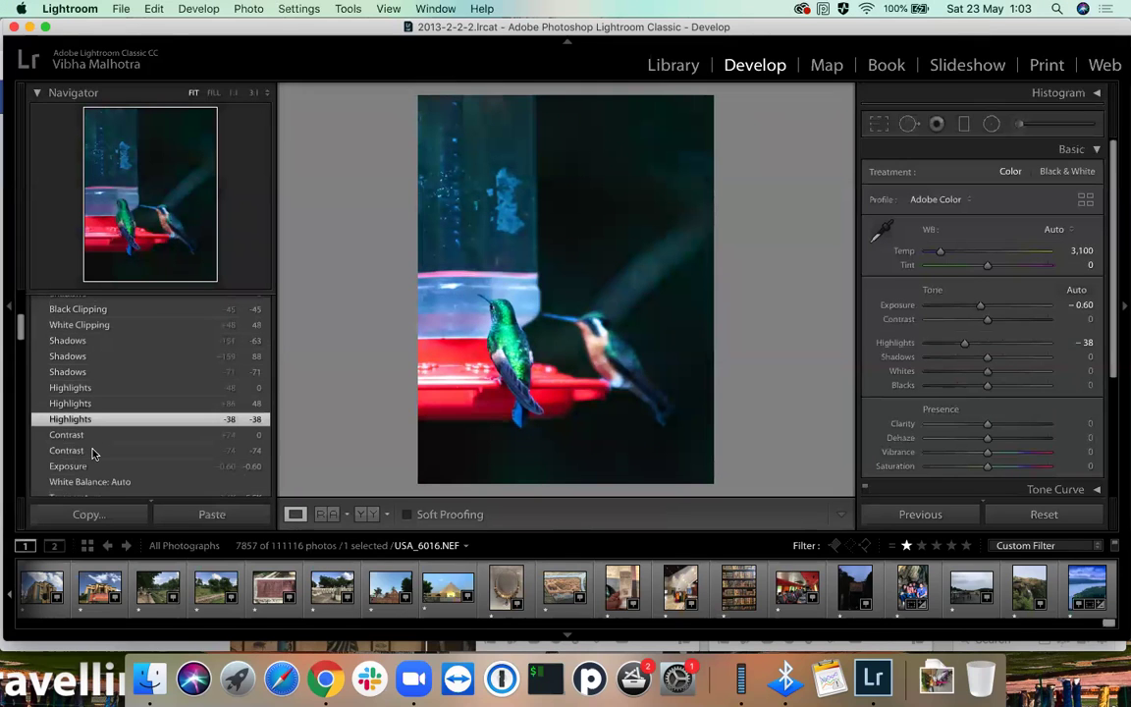
{"action": "left_click", "coordinate": [91, 400]}
{"action": "scroll", "coordinate": [91, 402], "scroll_direction": "down", "scroll_amount": 5}
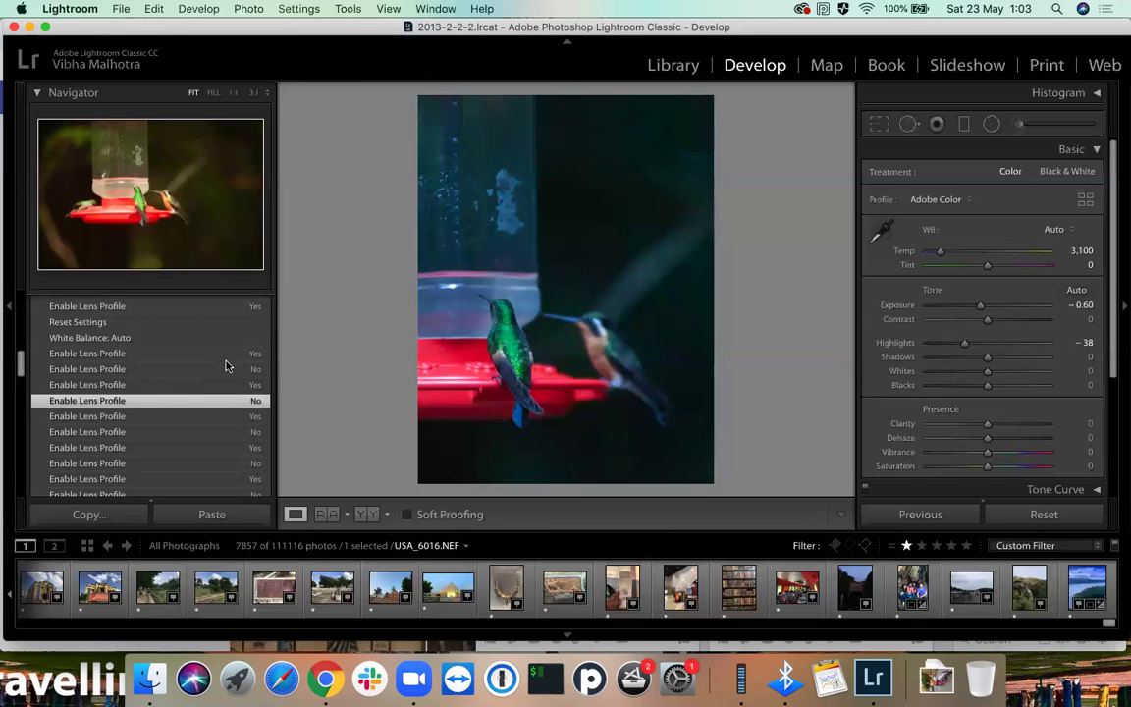
{"action": "scroll", "coordinate": [194, 369], "scroll_direction": "up", "scroll_amount": 10}
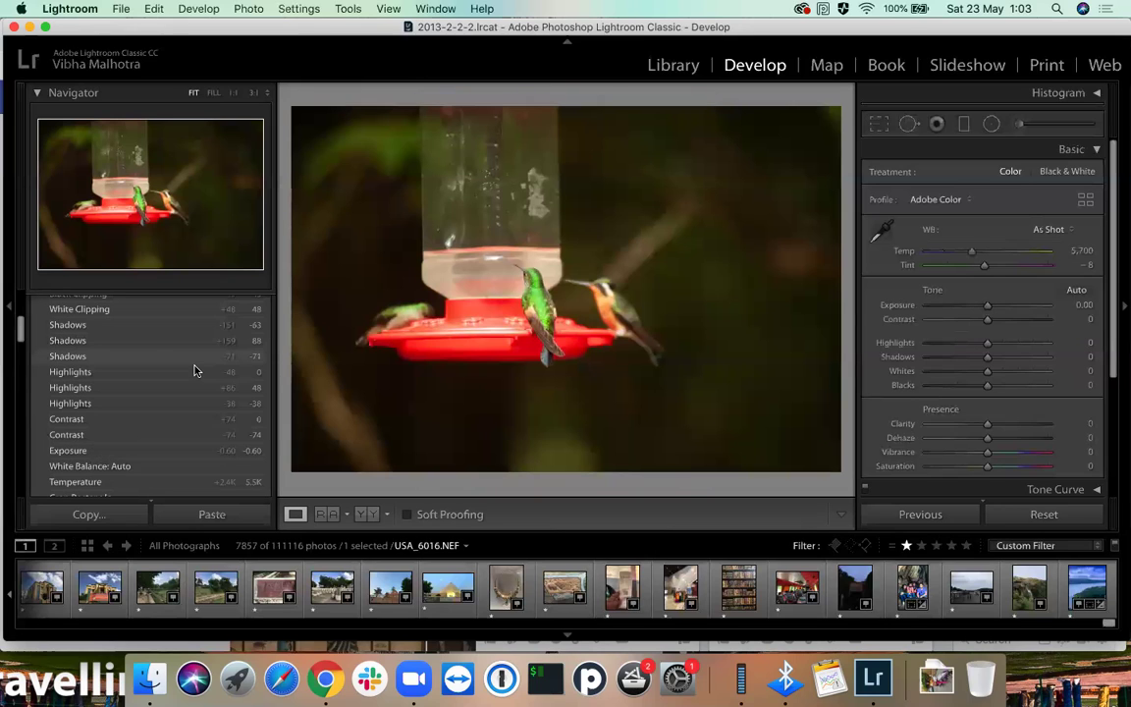
{"action": "left_click", "coordinate": [194, 370]}
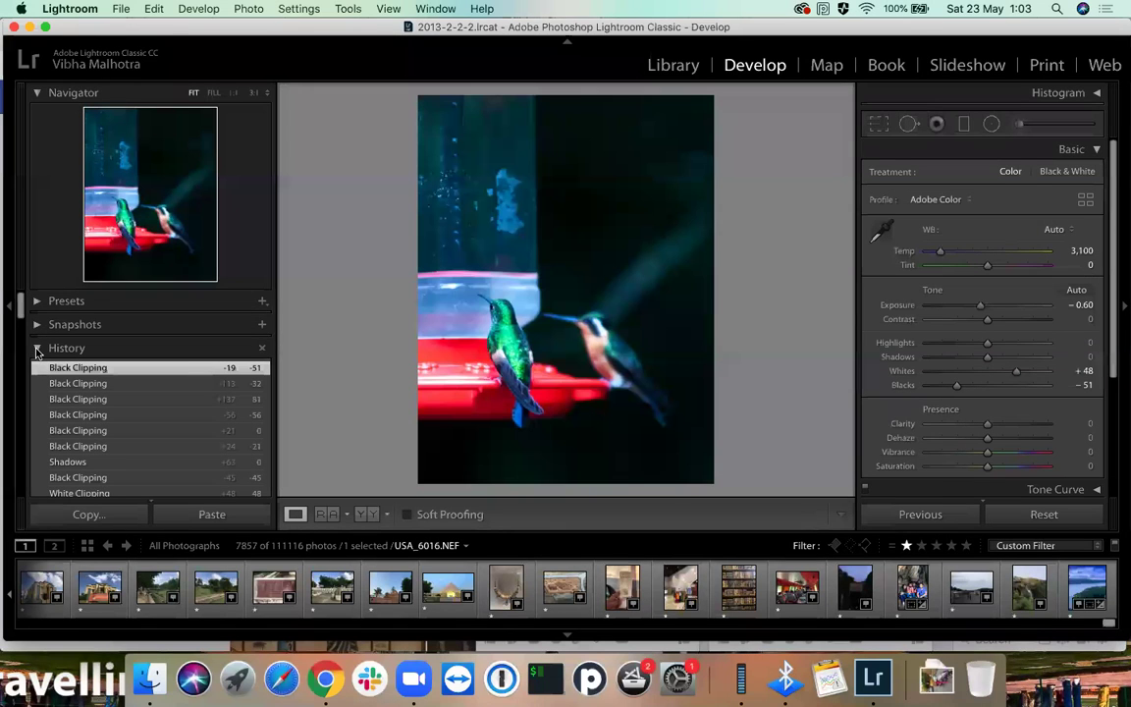
{"action": "key", "text": "ctrl+super+3"}
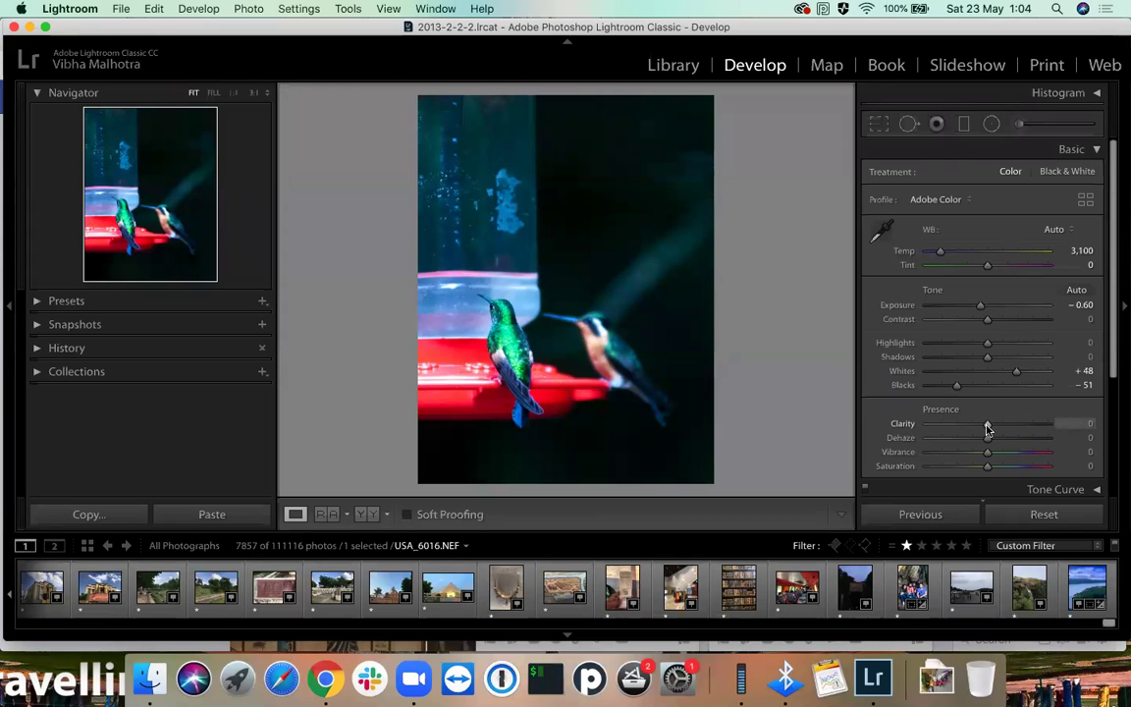
Try increased clarity of +54 and slightly reduced clarity on the photo, and reset the clarity to 0.
{"action": "left_click_drag", "start_coordinate": [987, 425], "coordinate": [1020, 425]}
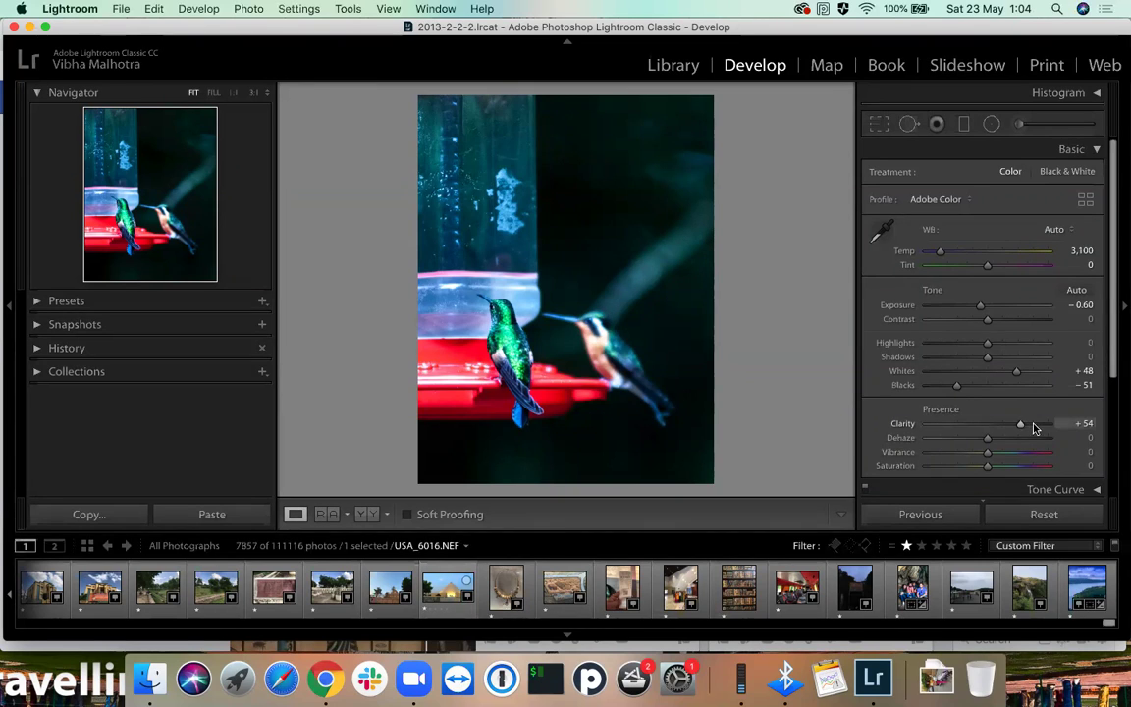
{"action": "double_click", "coordinate": [902, 424]}
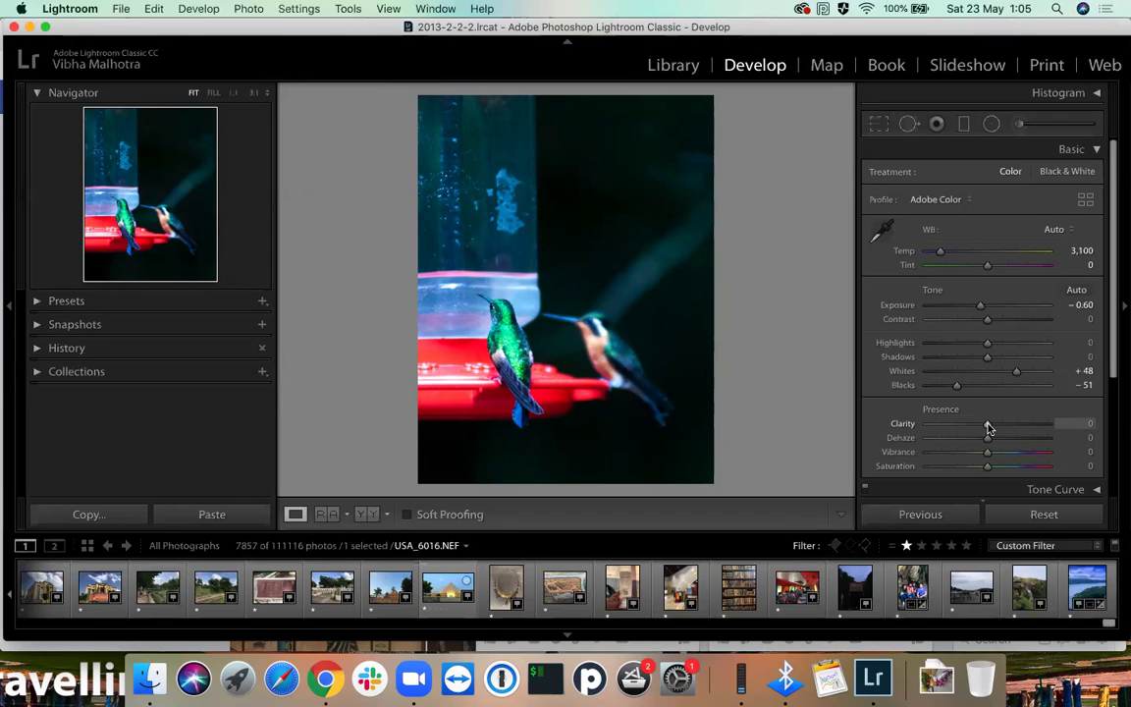
{"action": "left_click_drag", "start_coordinate": [988, 428], "coordinate": [980, 428]}
{"action": "key", "text": "period"}
{"action": "double_click", "coordinate": [897, 428]}
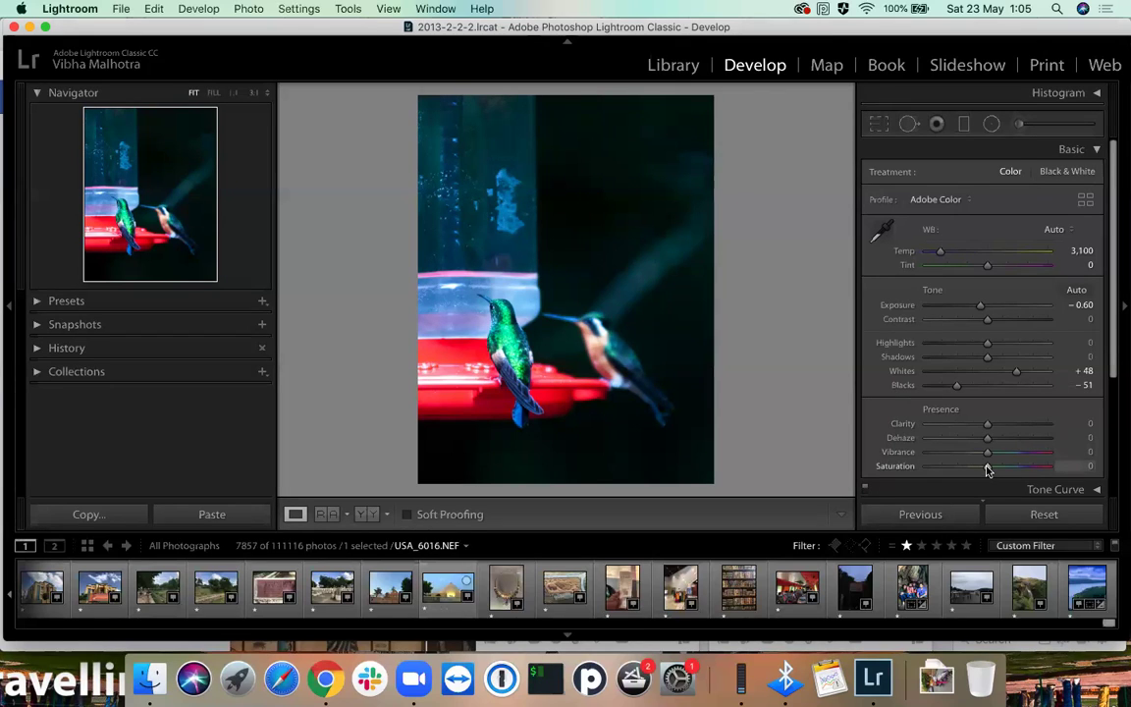
Try the saturation at −100 and the vibrance lowered and raised to +32, resetting each to 0.
{"action": "left_click_drag", "start_coordinate": [987, 468], "coordinate": [908, 472]}
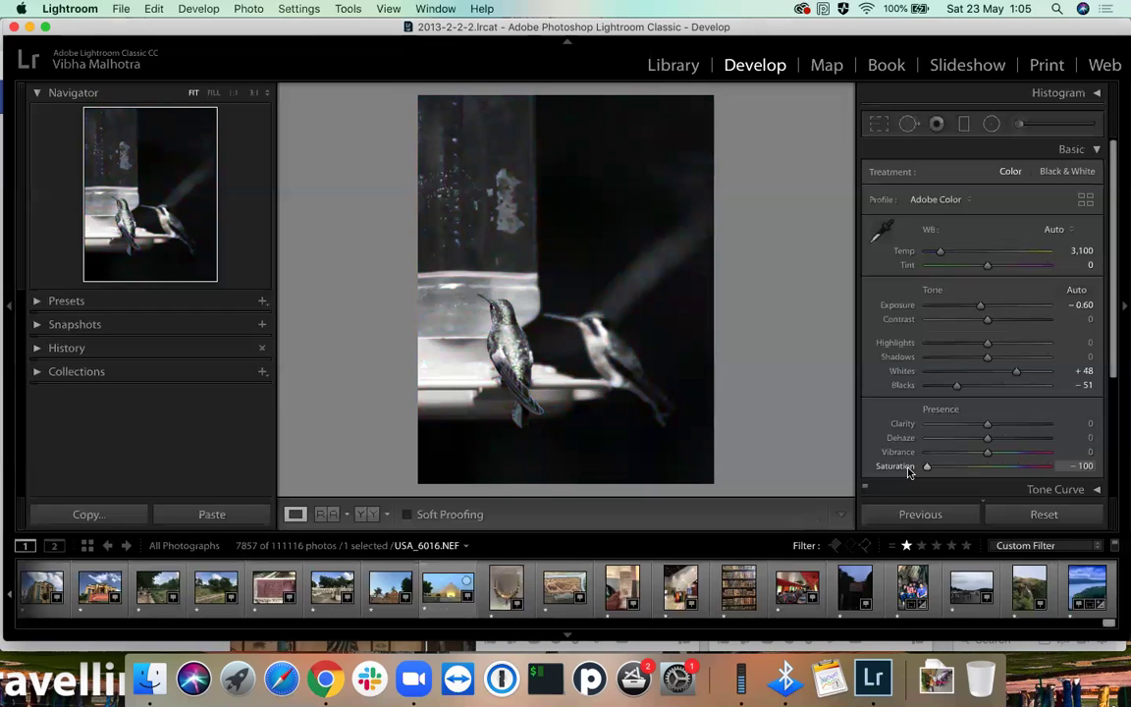
{"action": "double_click", "coordinate": [897, 467]}
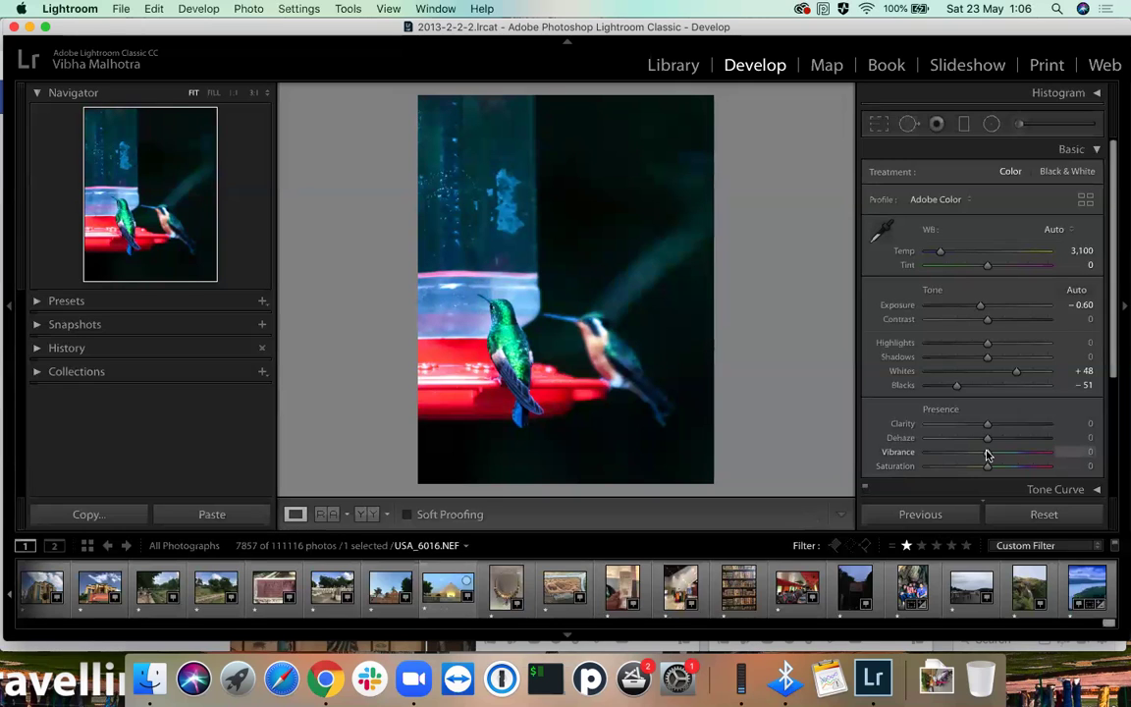
{"action": "left_click_drag", "start_coordinate": [987, 453], "coordinate": [948, 461]}
{"action": "left_click_drag", "start_coordinate": [947, 457], "coordinate": [1009, 455]}
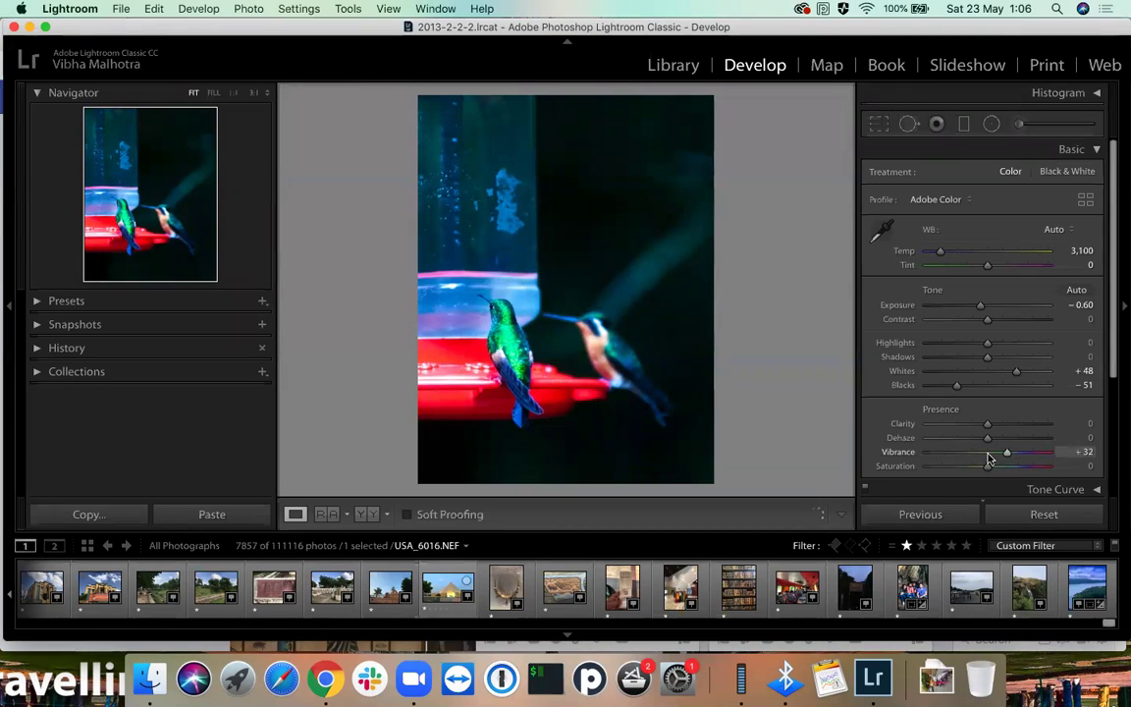
{"action": "double_click", "coordinate": [897, 452]}
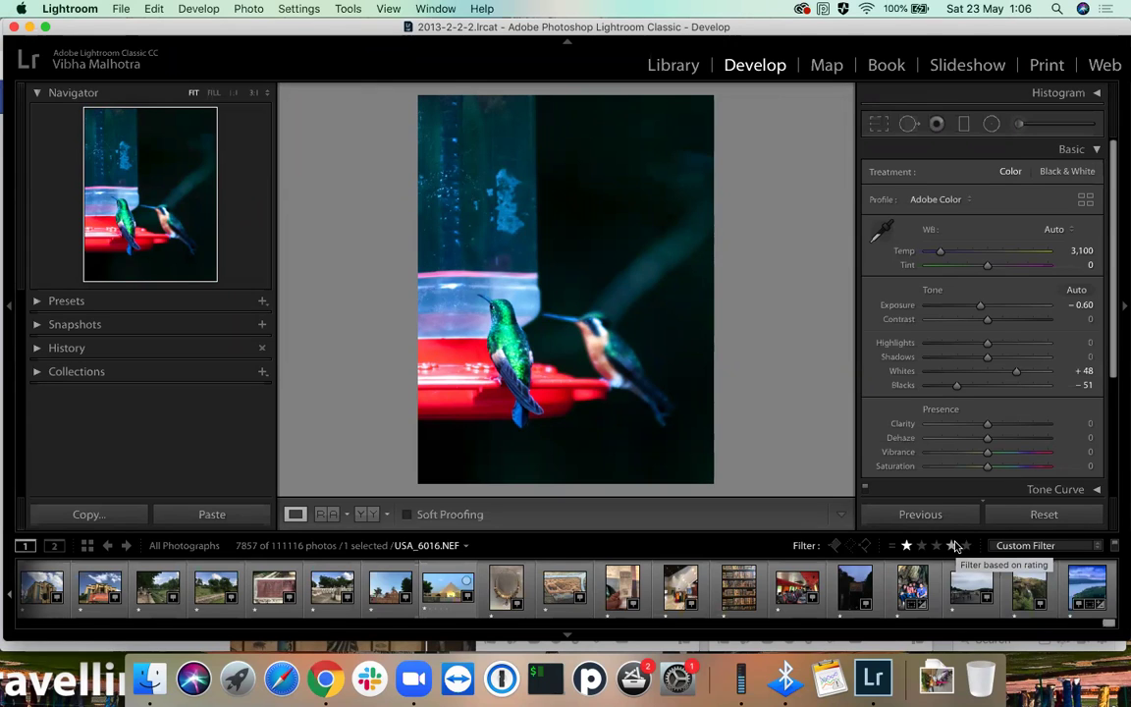
{"action": "left_click", "coordinate": [1096, 150]}
{"action": "left_click", "coordinate": [1096, 150]}
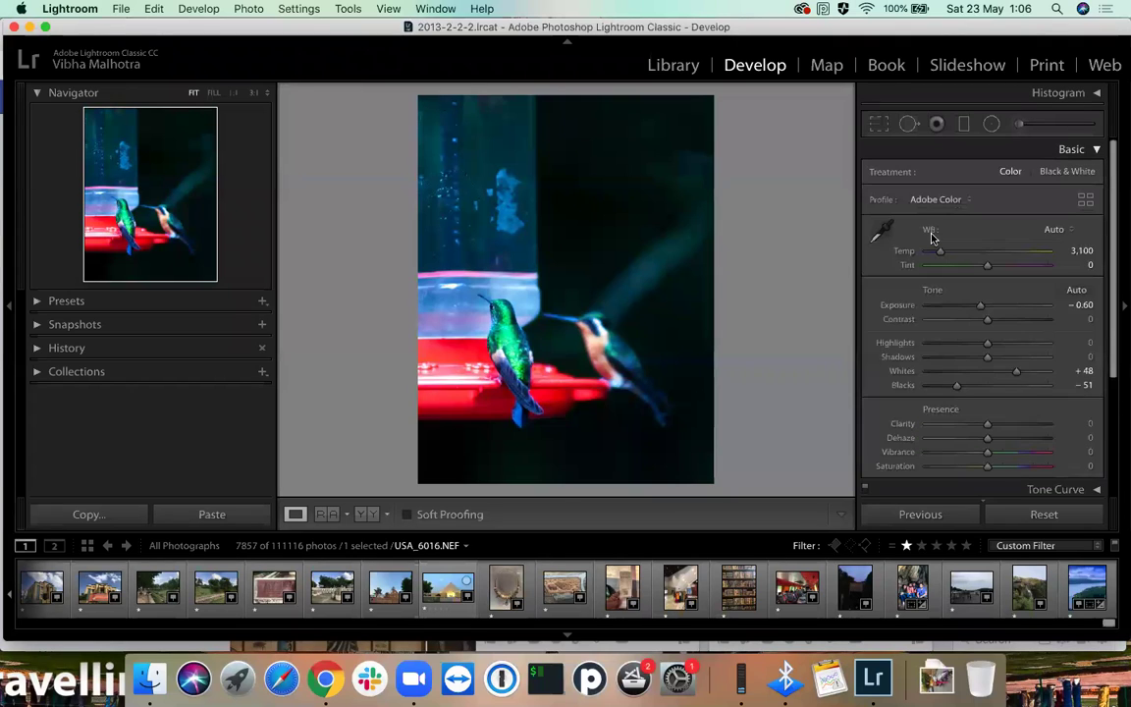
{"action": "scroll", "coordinate": [980, 230], "scroll_direction": "down", "scroll_amount": 2}
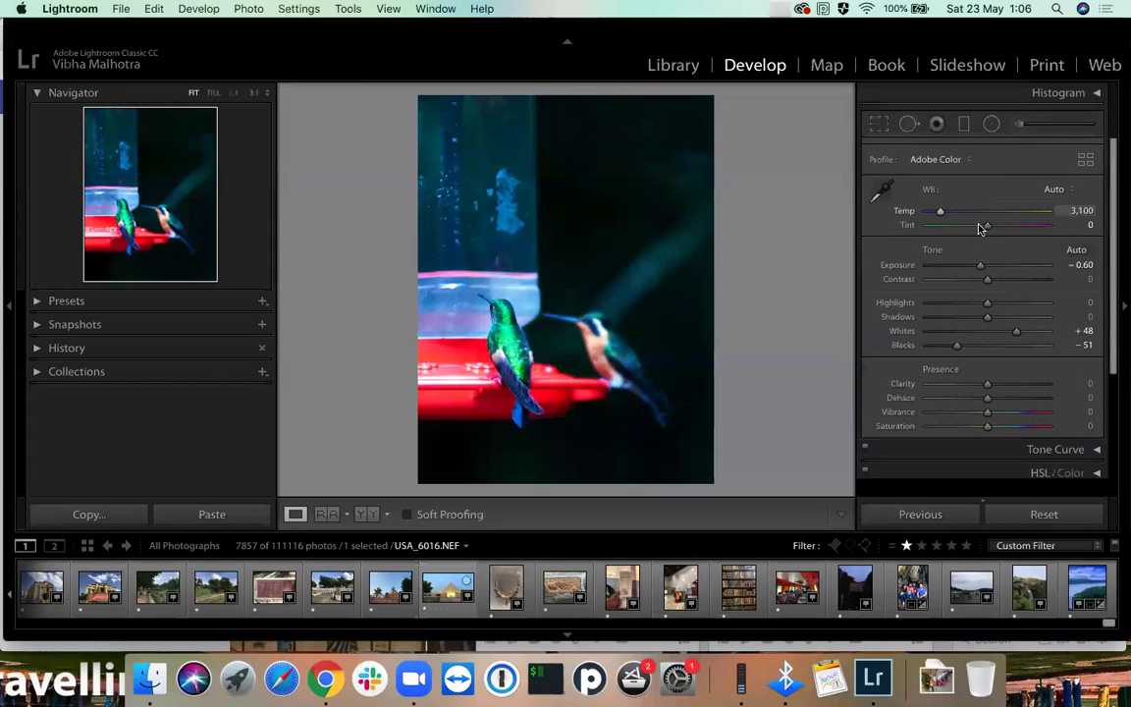
{"action": "scroll", "coordinate": [980, 229], "scroll_direction": "up", "scroll_amount": 1}
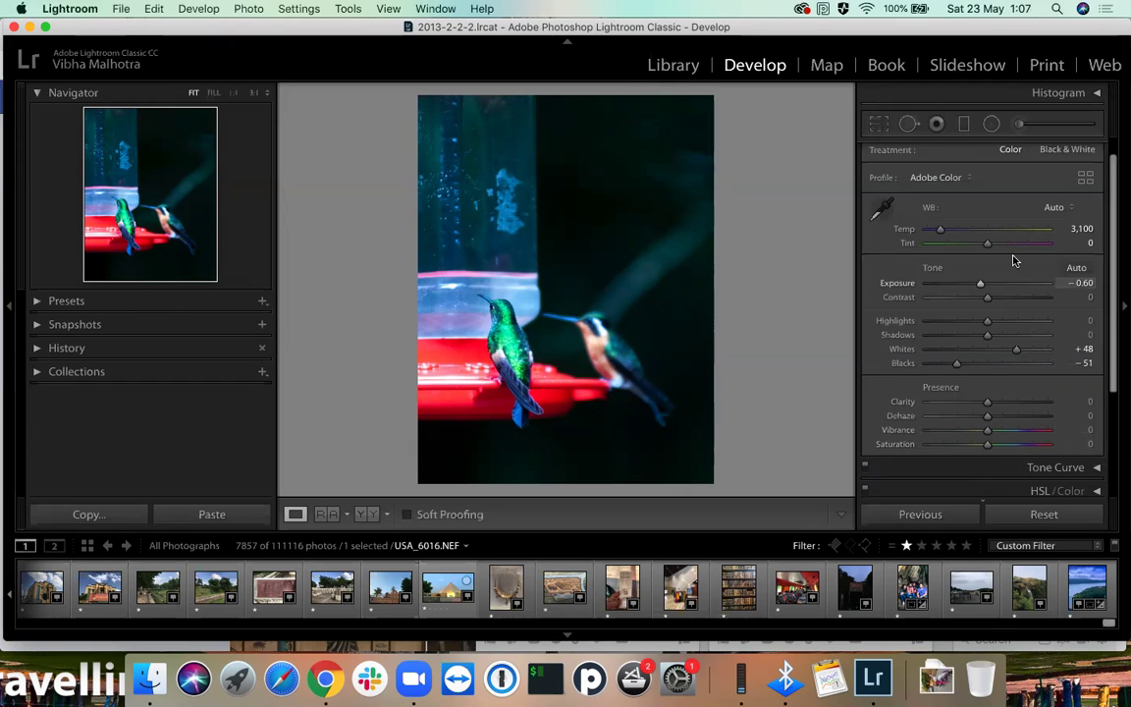
{"action": "scroll", "coordinate": [1061, 176], "scroll_direction": "up", "scroll_amount": 2}
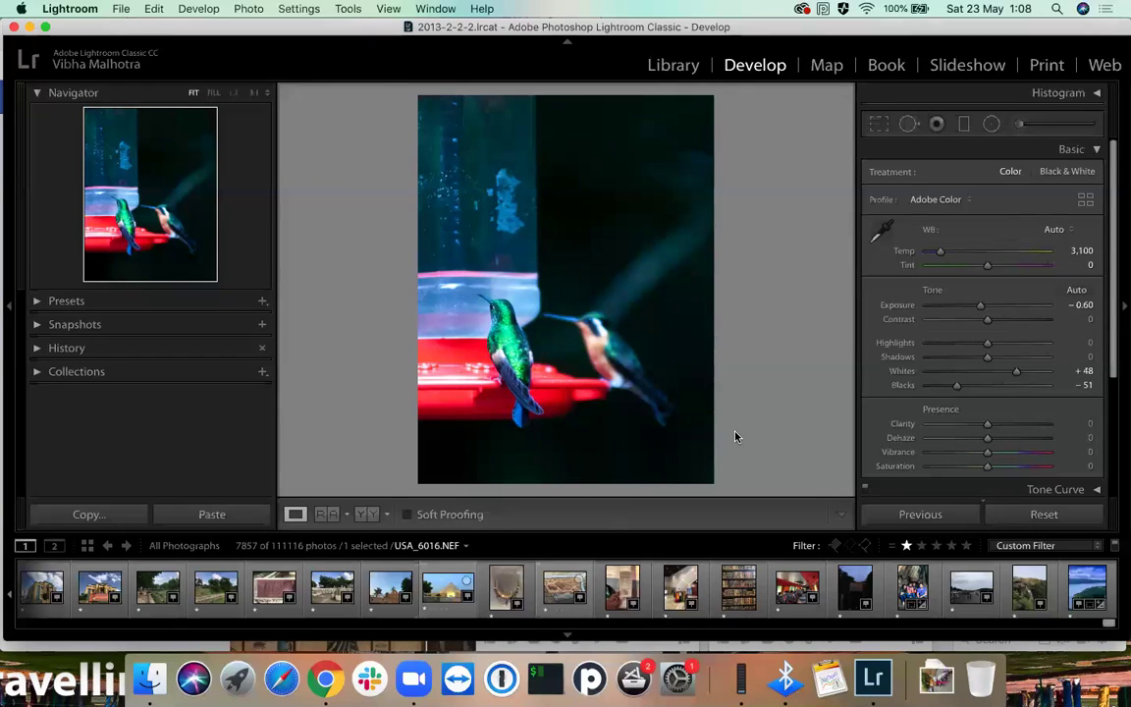
Collapse the Basic adjustments and draw a diagonal graduated filter from the photo's upper-left corner to its right edge.
{"action": "left_click", "coordinate": [1096, 149]}
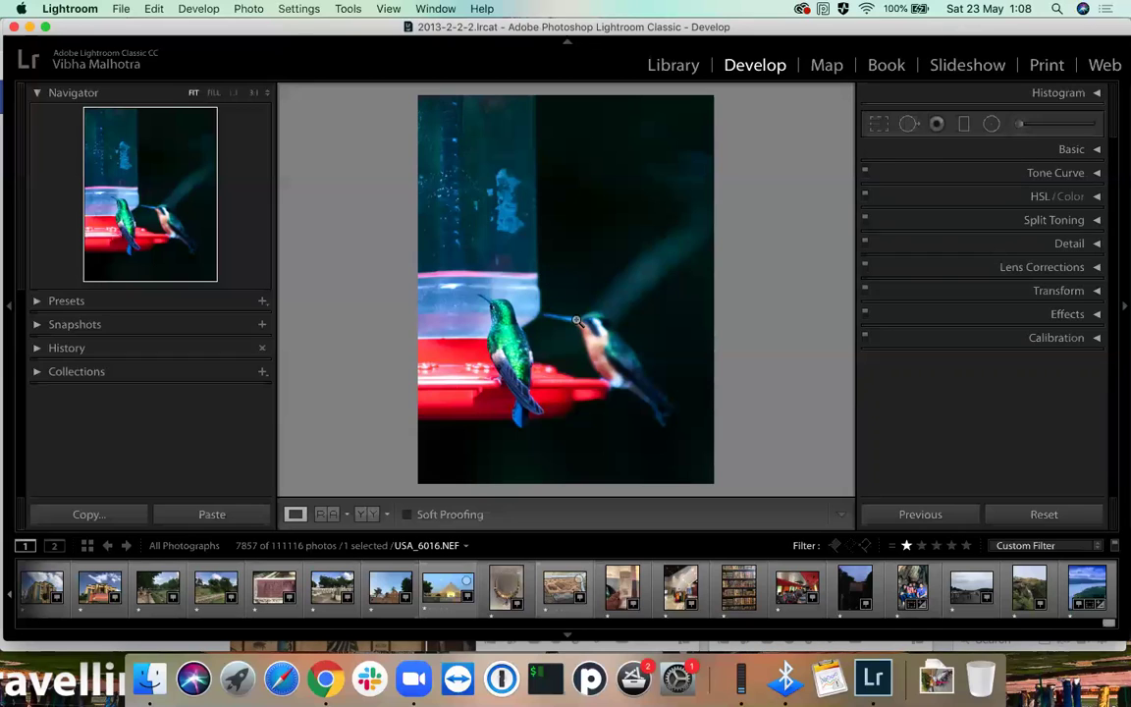
{"action": "left_click", "coordinate": [966, 125]}
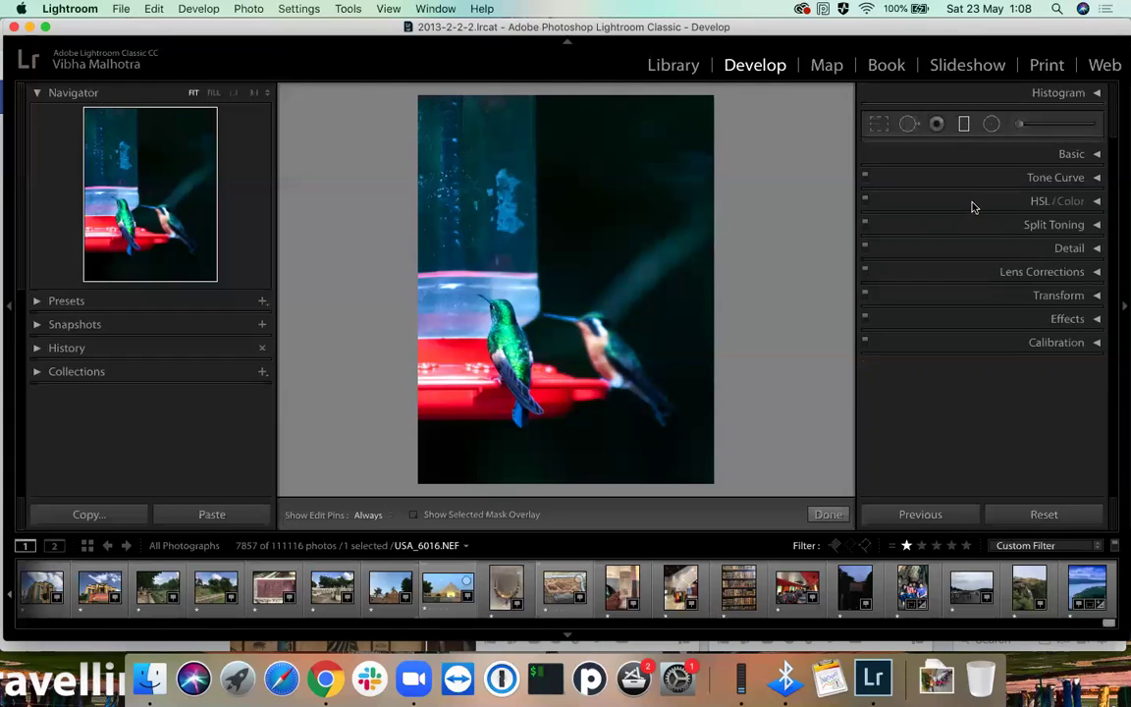
{"action": "left_click_drag", "start_coordinate": [402, 95], "coordinate": [700, 238]}
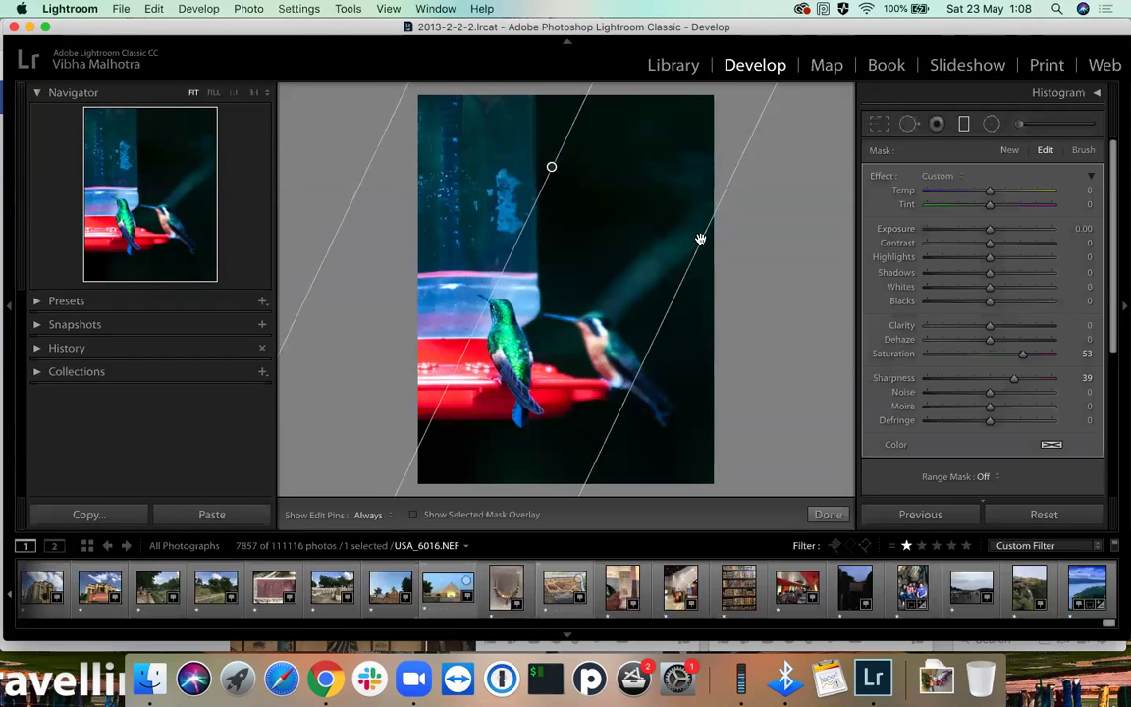
Reset the graduated filter's saturation and sharpness to 0 and lower its exposure to −0.77.
{"action": "double_click", "coordinate": [908, 356]}
{"action": "double_click", "coordinate": [895, 378]}
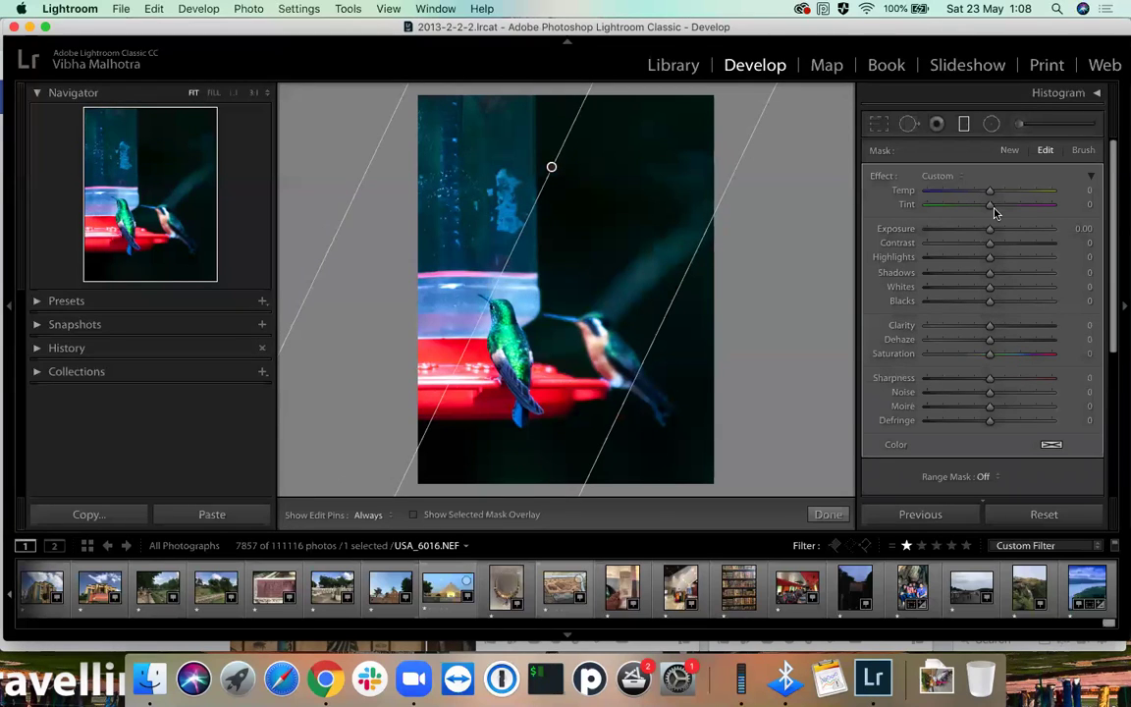
{"action": "left_click_drag", "start_coordinate": [987, 230], "coordinate": [974, 230]}
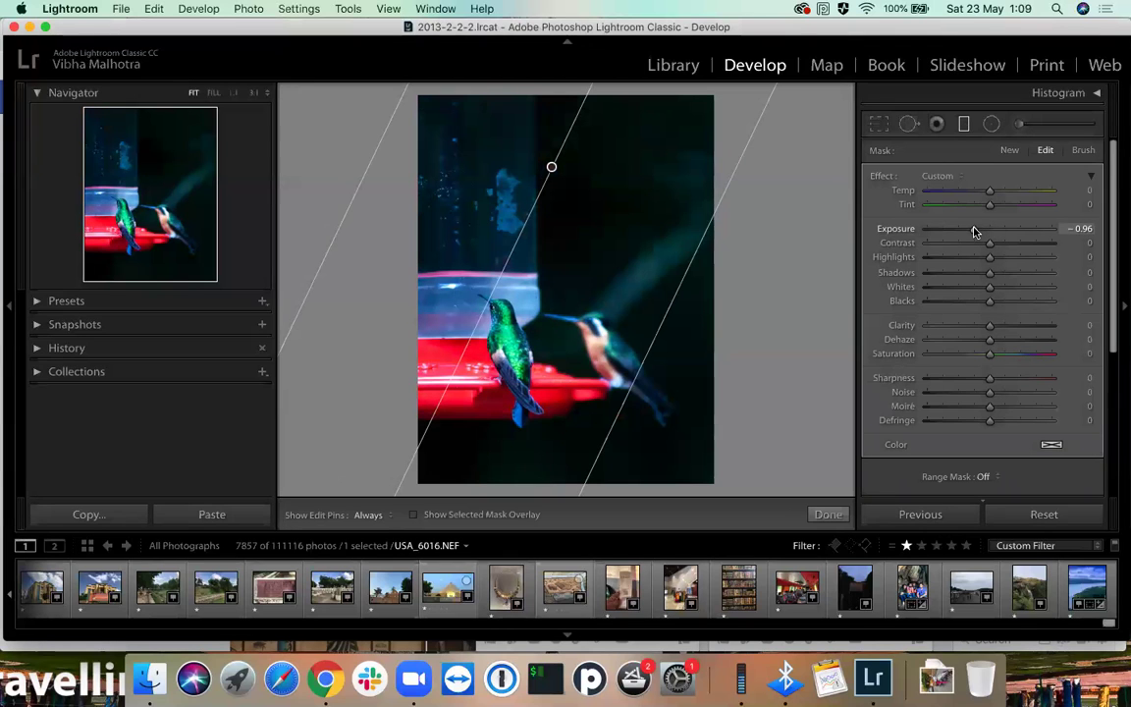
{"action": "left_click_drag", "start_coordinate": [974, 231], "coordinate": [978, 231]}
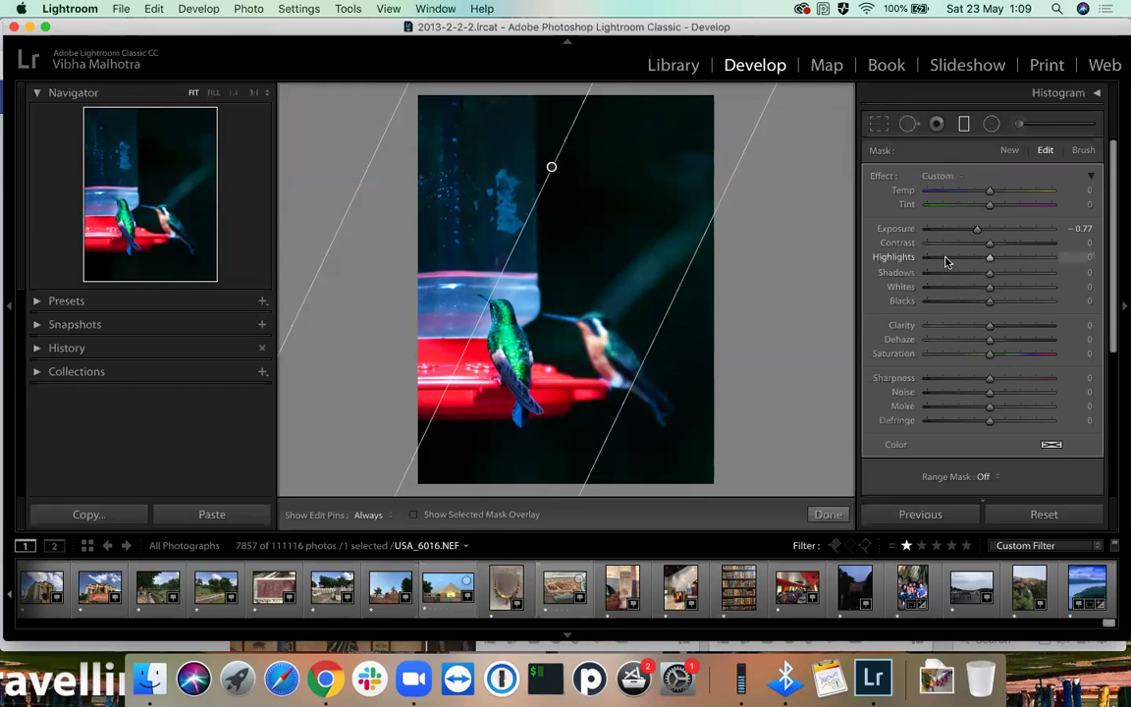
Set the graduated filter's highlights to −31 and finish editing the filter.
{"action": "left_click", "coordinate": [944, 258]}
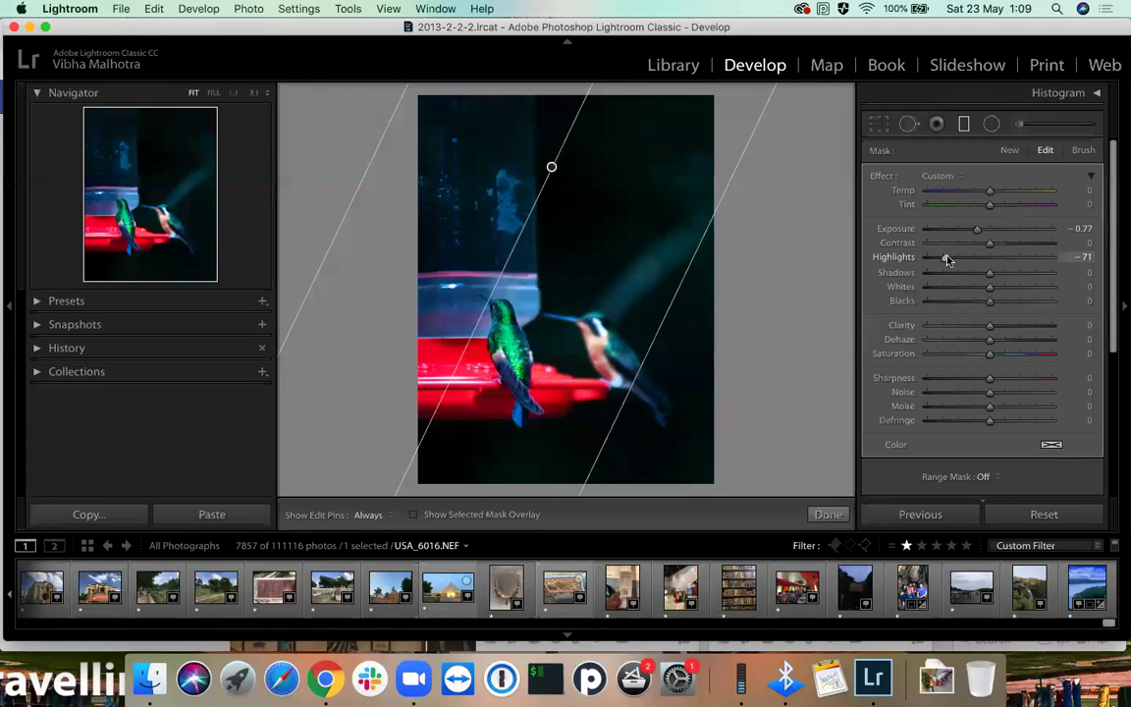
{"action": "left_click", "coordinate": [962, 259]}
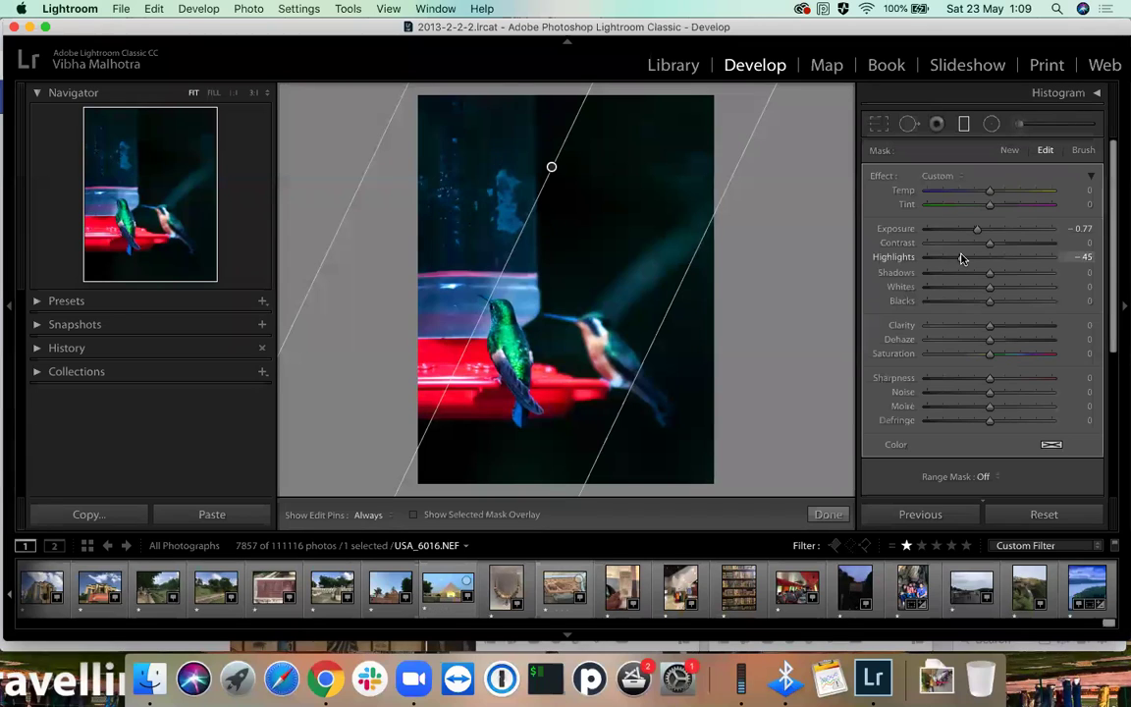
{"action": "left_click", "coordinate": [969, 258]}
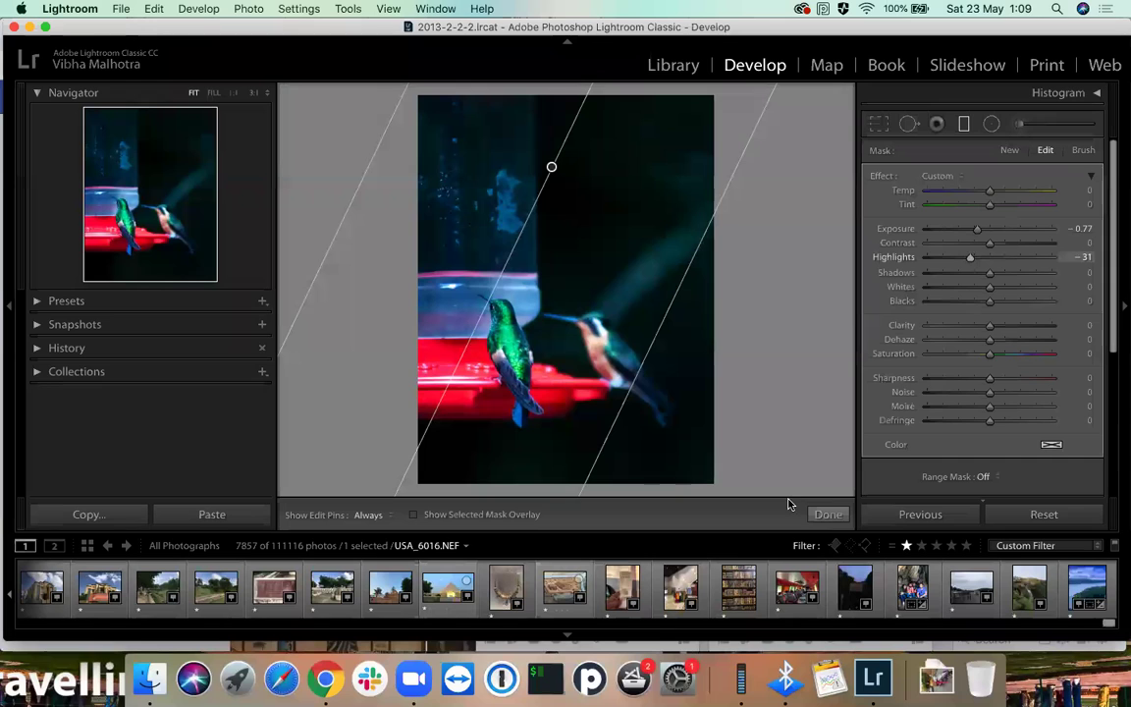
{"action": "left_click", "coordinate": [828, 511]}
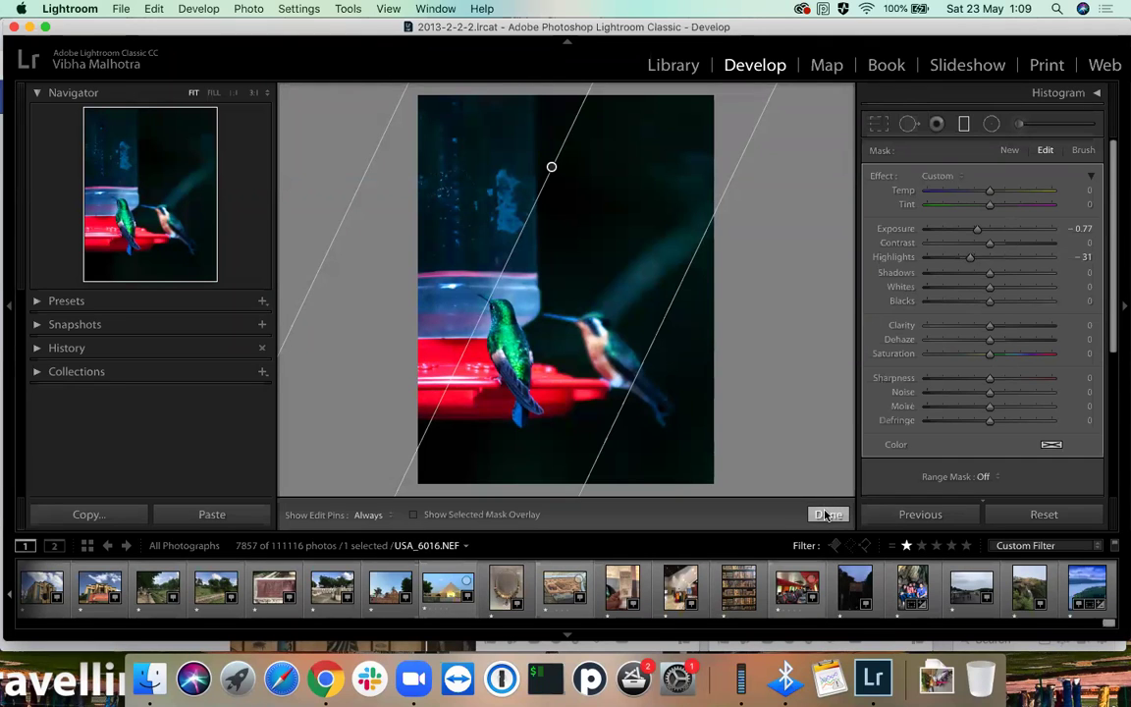